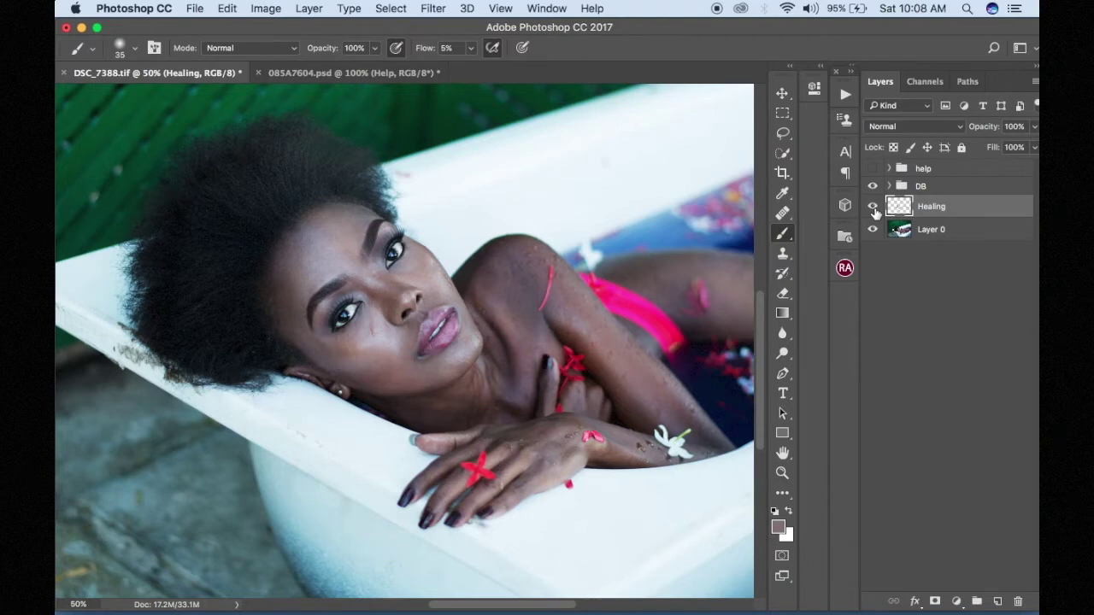
Step: Compare the bathtub portrait with and without the Healing layer
click(873, 207)
click(873, 207)
click(873, 208)
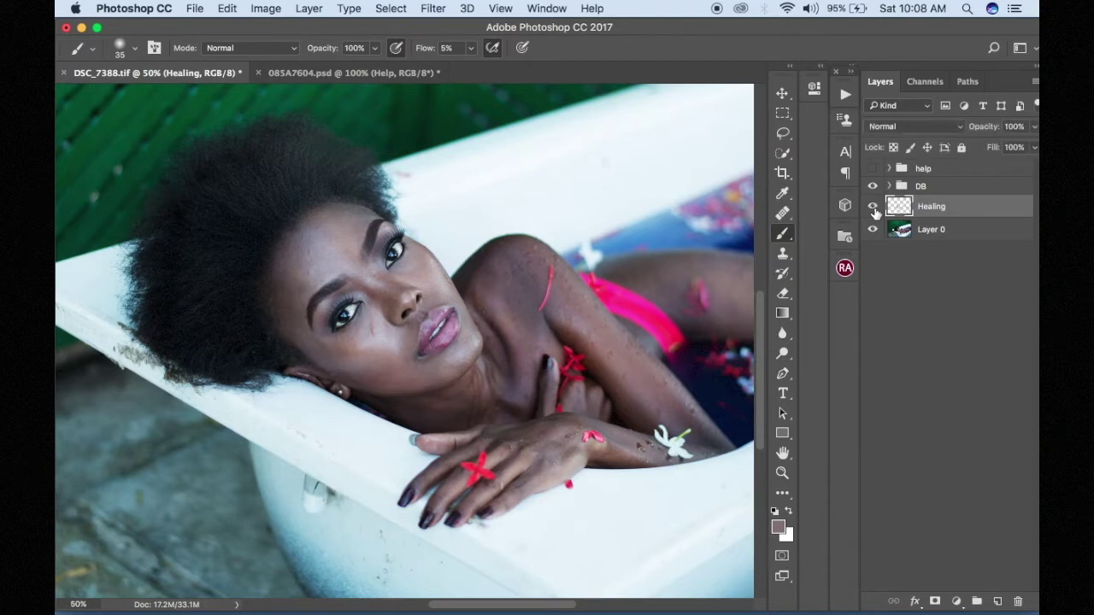
click(872, 207)
click(872, 207)
click(873, 208)
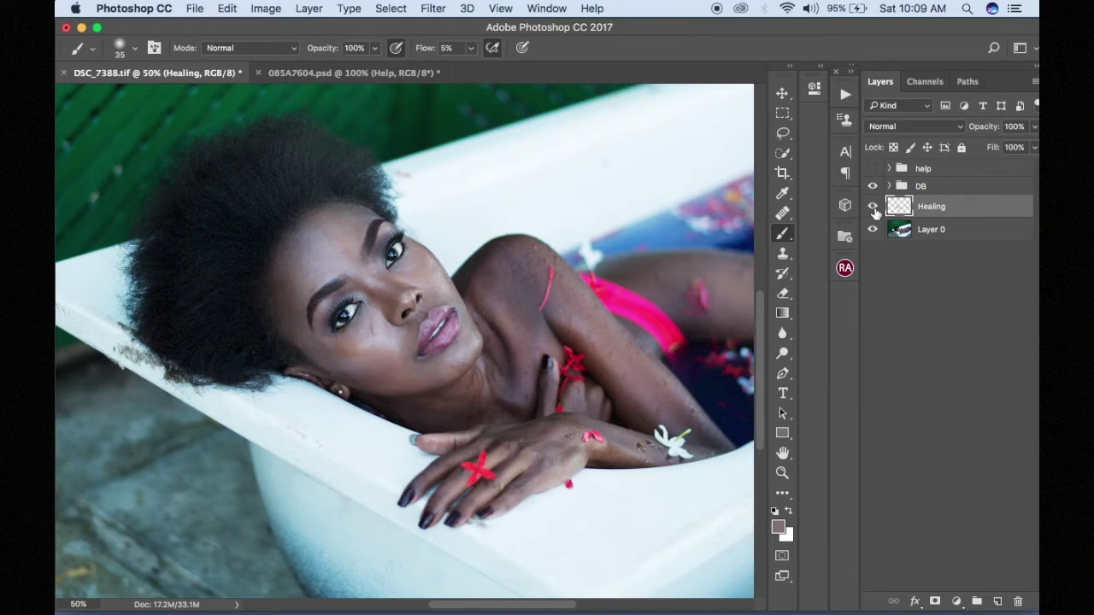
click(873, 207)
click(873, 208)
click(872, 208)
click(873, 208)
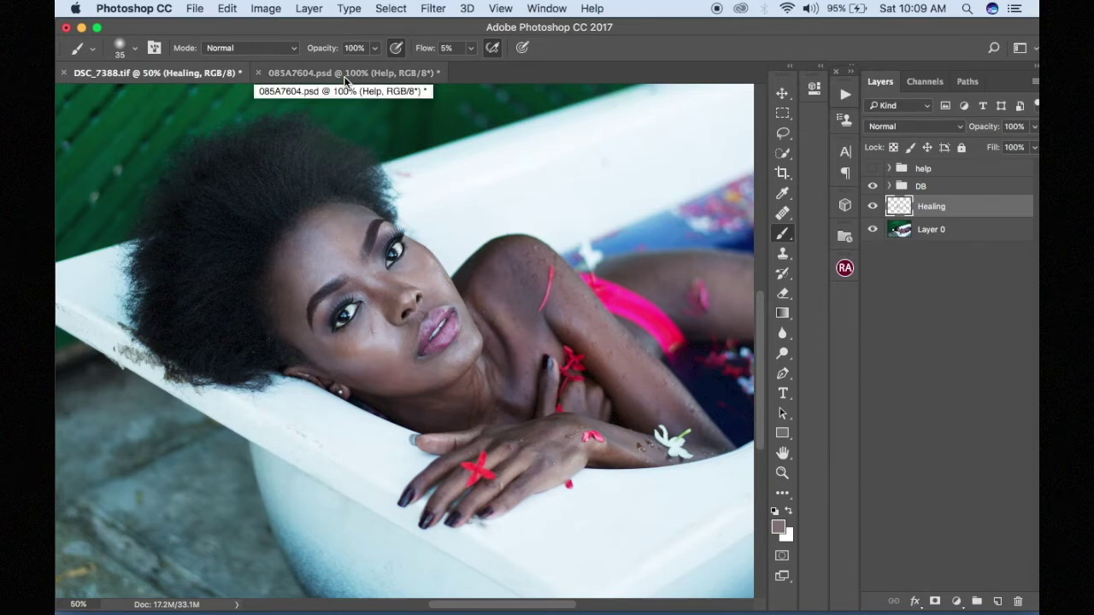
Step: Compare the image with and without the DB group, and inspect its burn, dodge and color layers
click(873, 187)
click(873, 186)
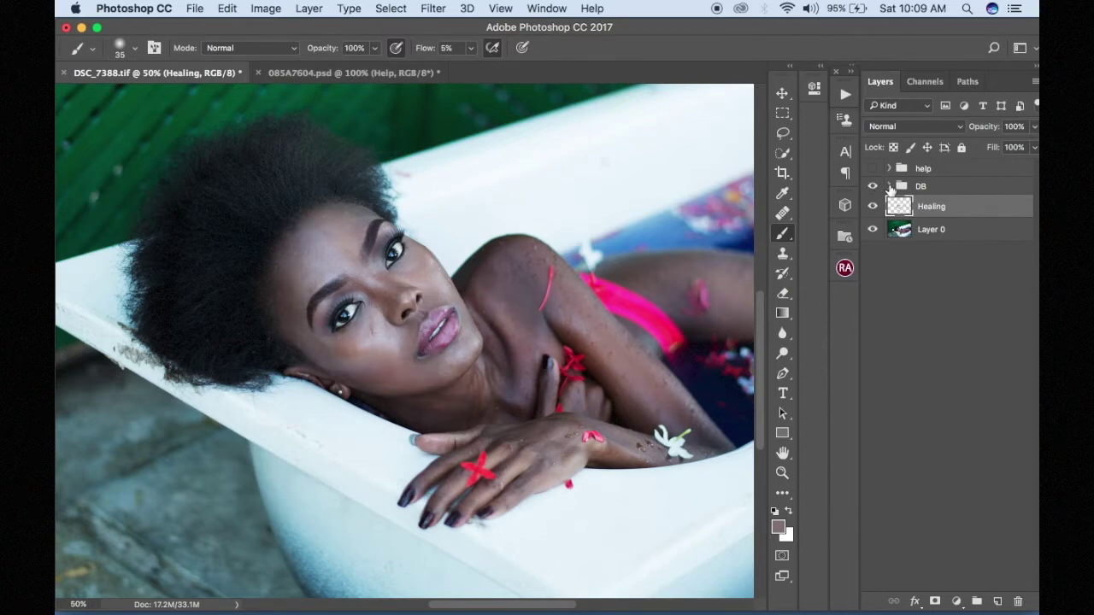
click(889, 187)
click(910, 212)
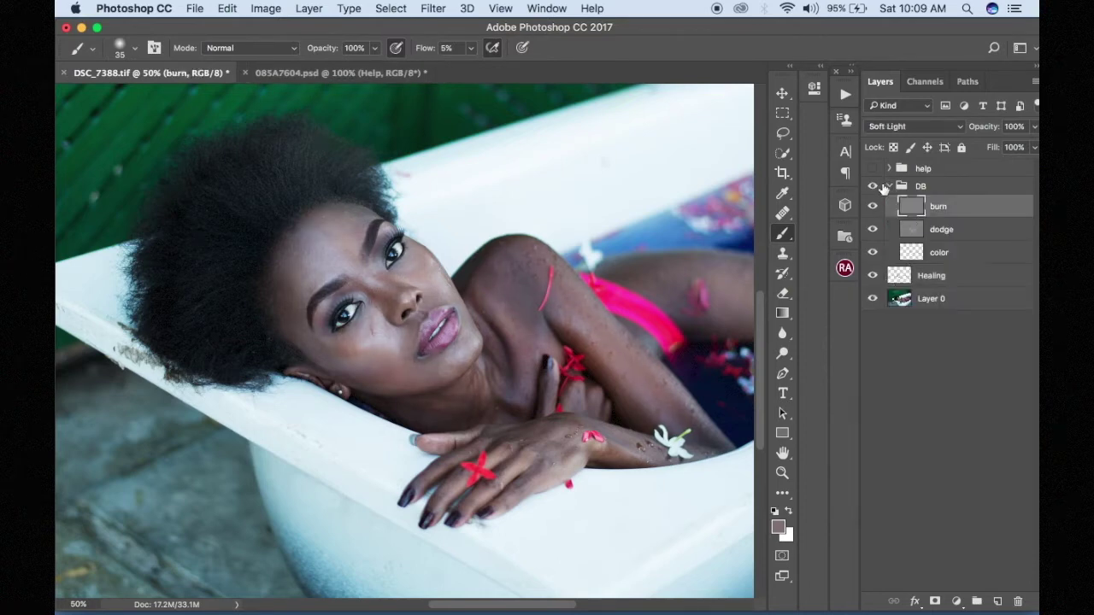
click(894, 187)
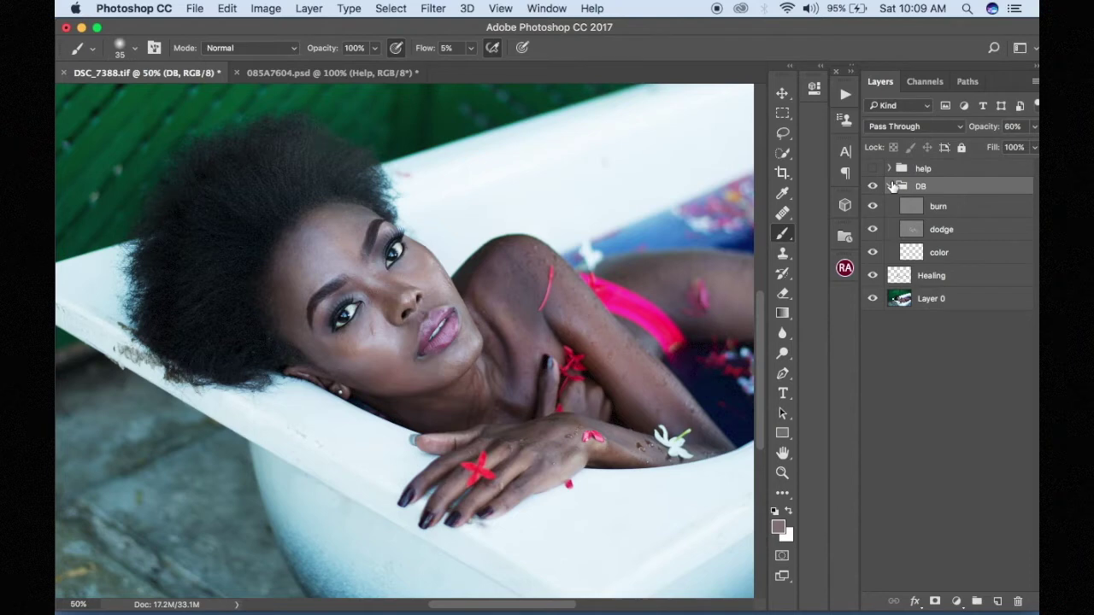
Step: Switch to the 085A7604.psd portrait document
click(348, 75)
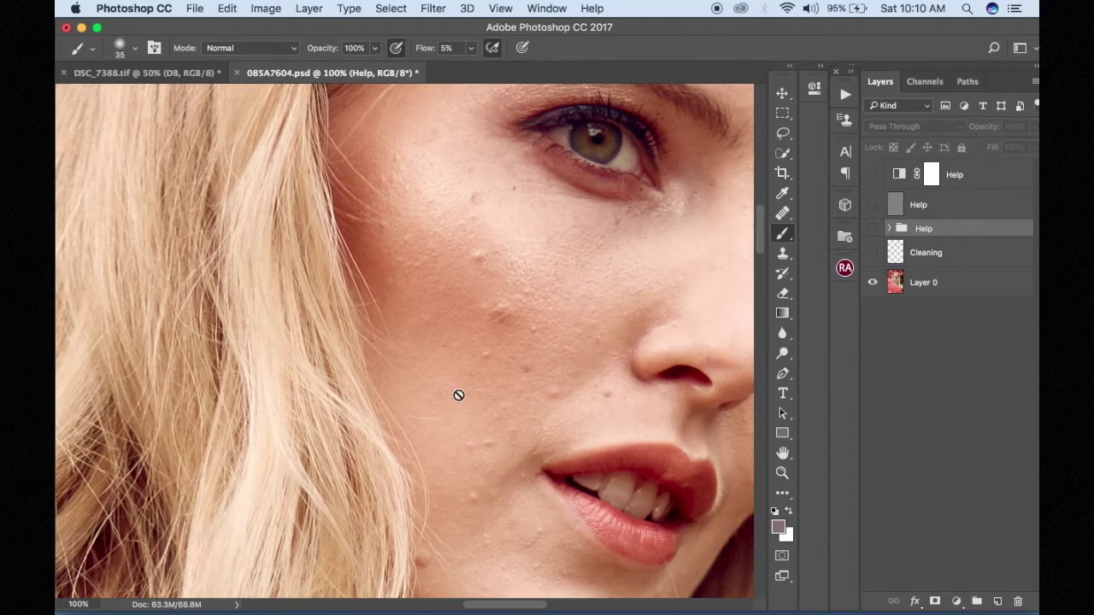
key(super+minus)
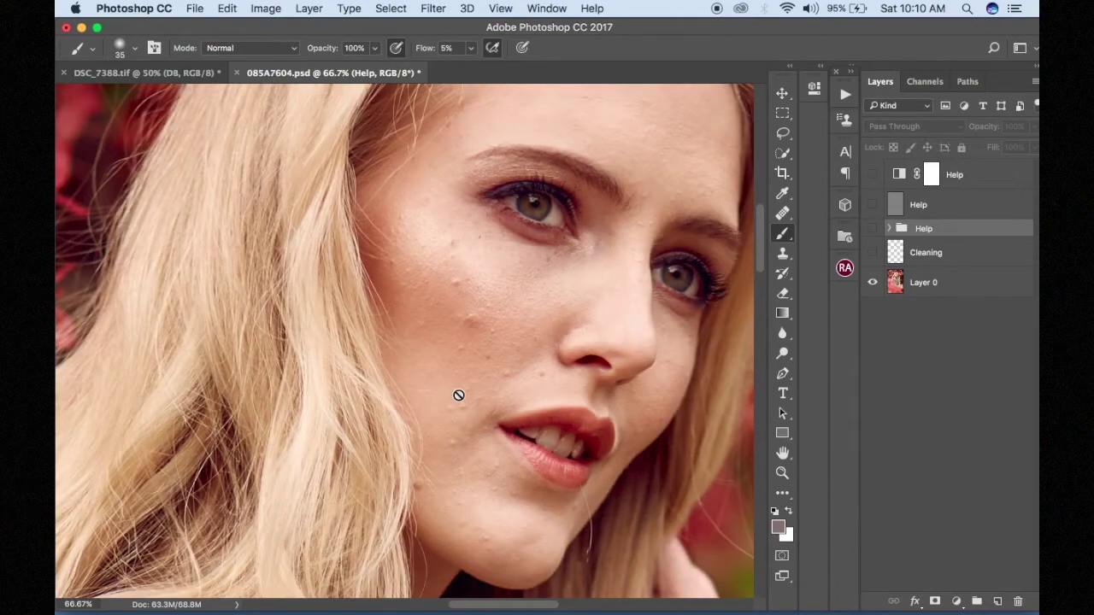
key(super+minus)
key(super+minus)
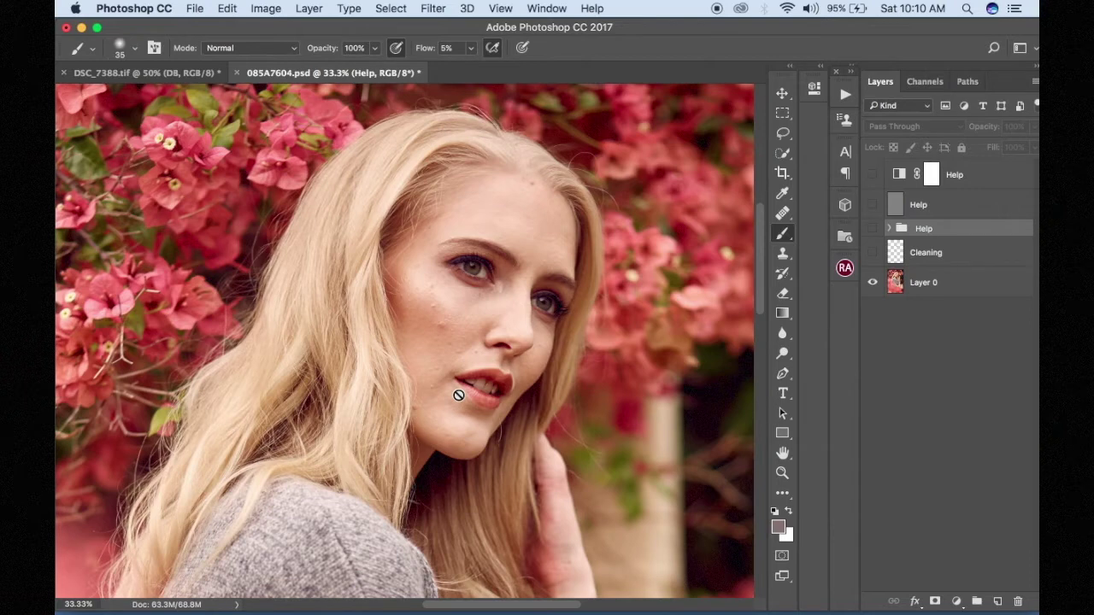
scroll(458, 395, down, 3)
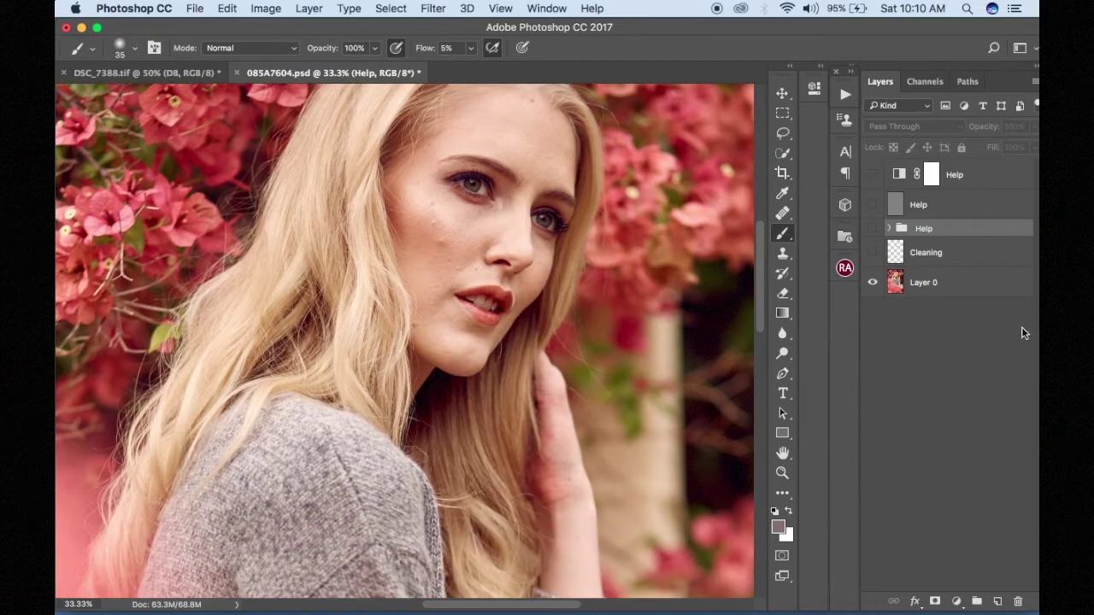
Step: Make the Cleaning layer visible and compare the portrait's skin with and without it
click(925, 260)
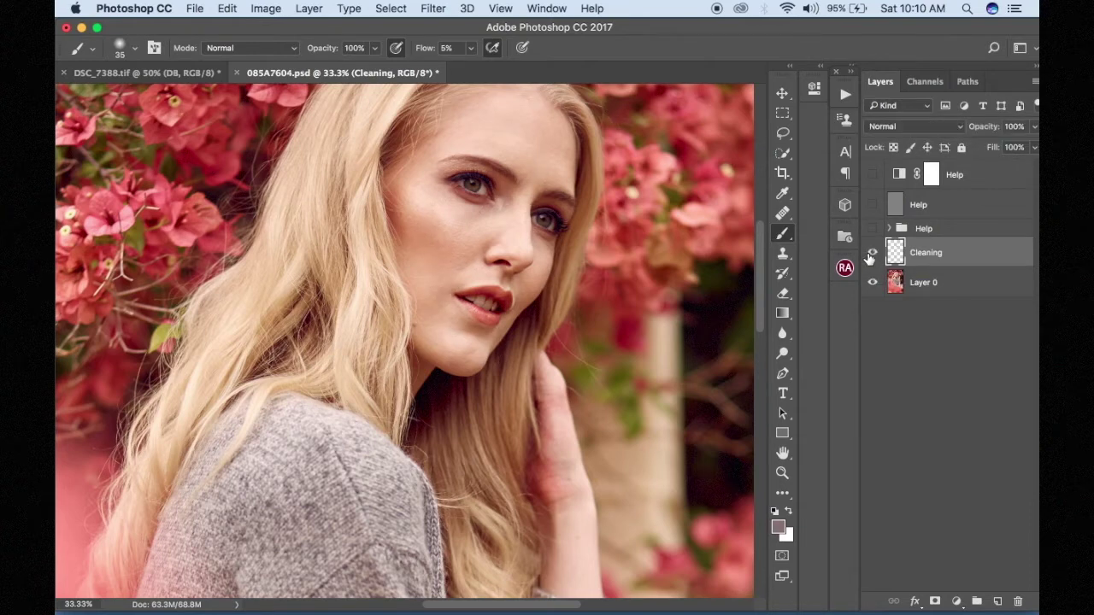
click(871, 255)
click(870, 256)
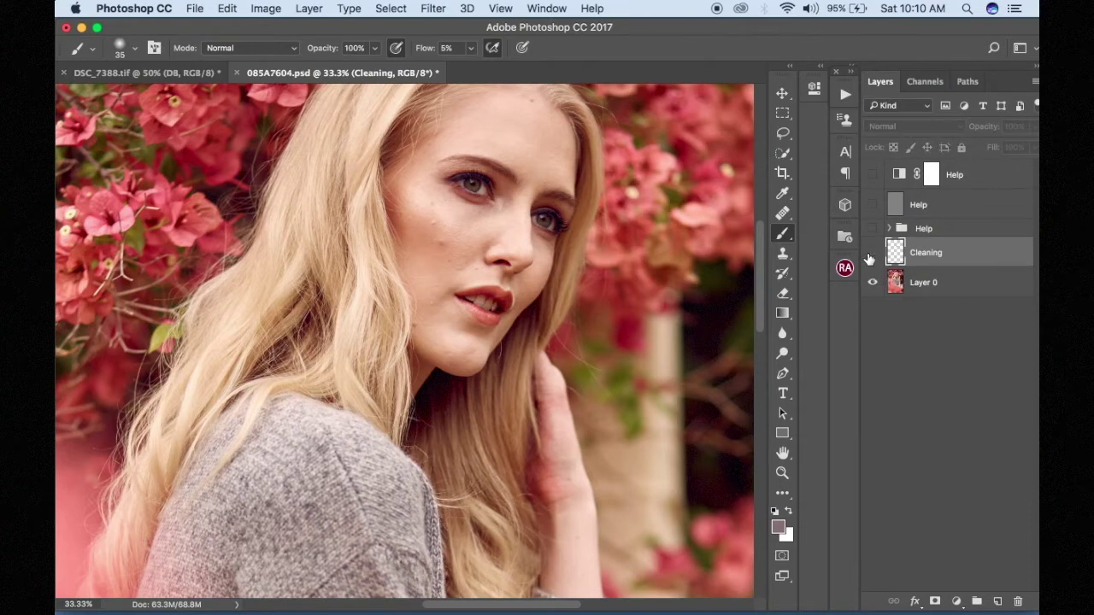
click(871, 255)
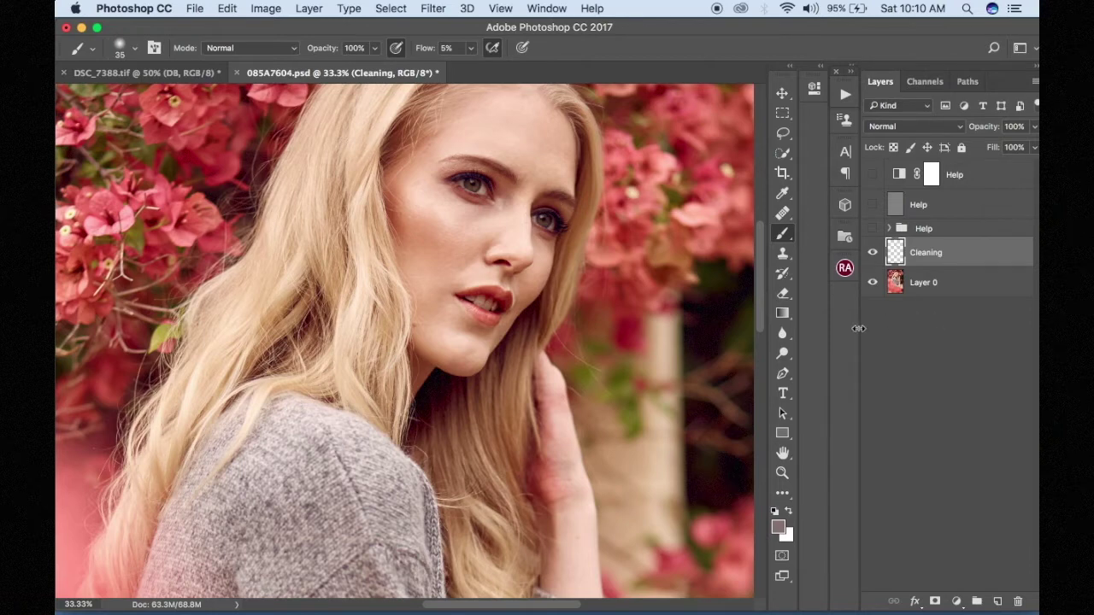
key(super+minus)
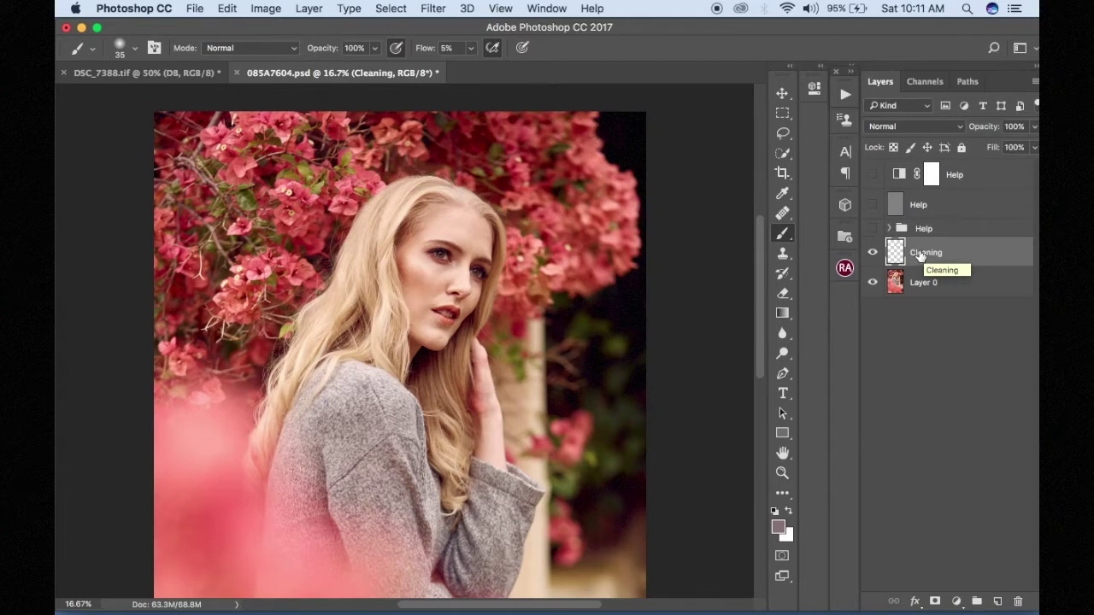
Step: Show all the Help layers and inspect each one, including the adjustments inside the Help group
drag(873, 228, 873, 187)
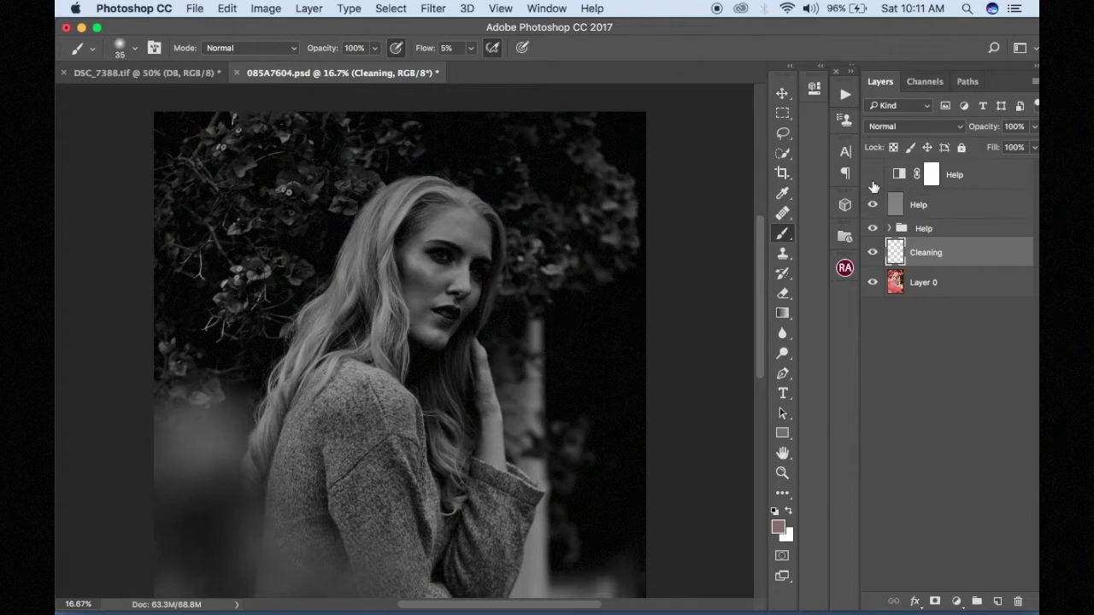
click(960, 179)
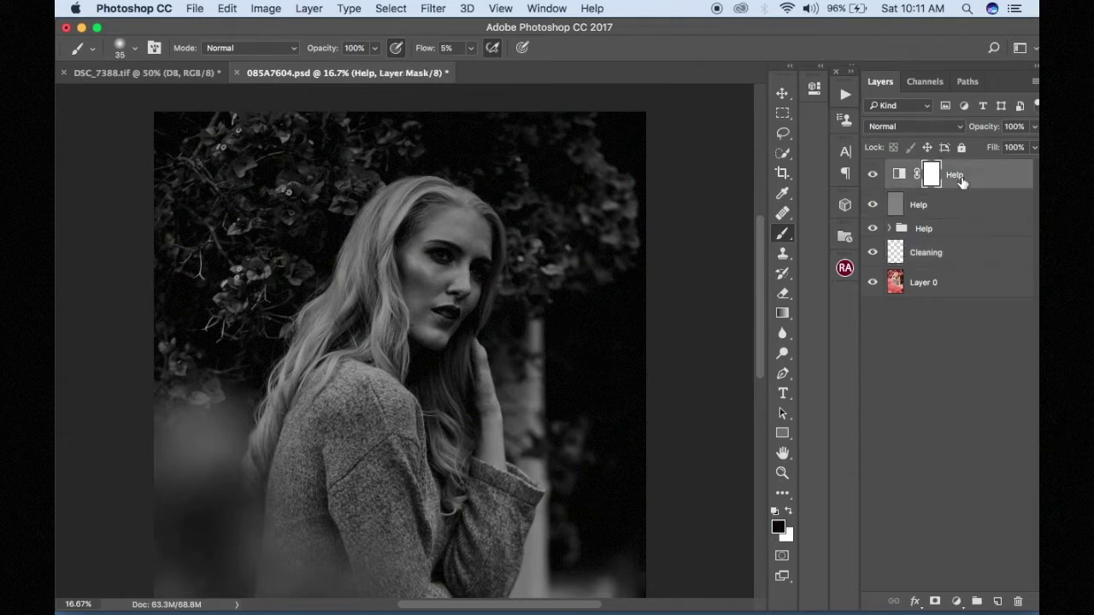
click(930, 204)
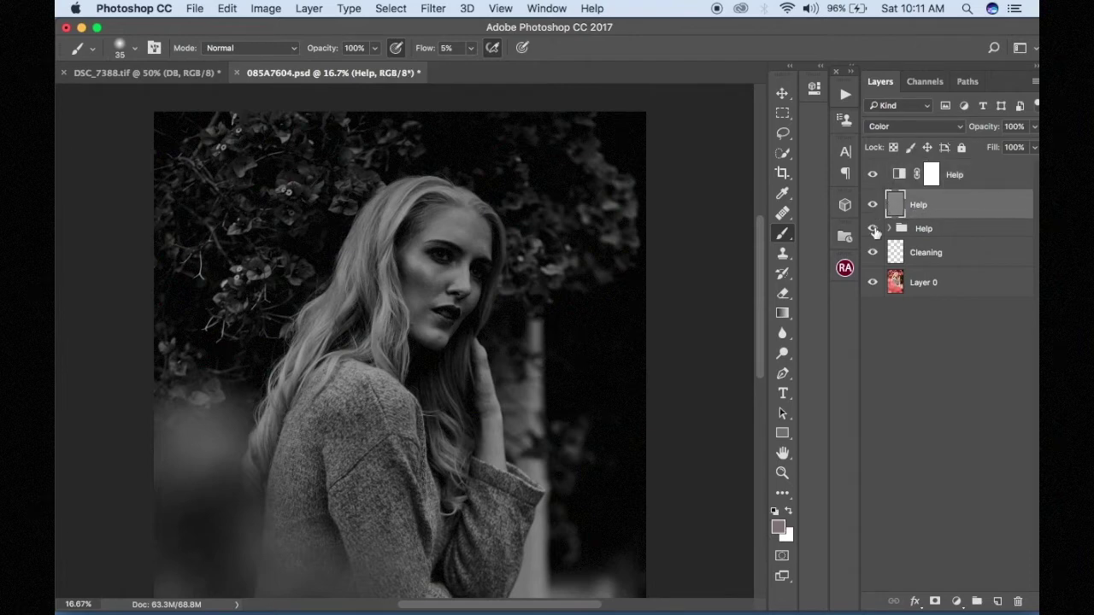
click(873, 228)
click(873, 229)
click(890, 229)
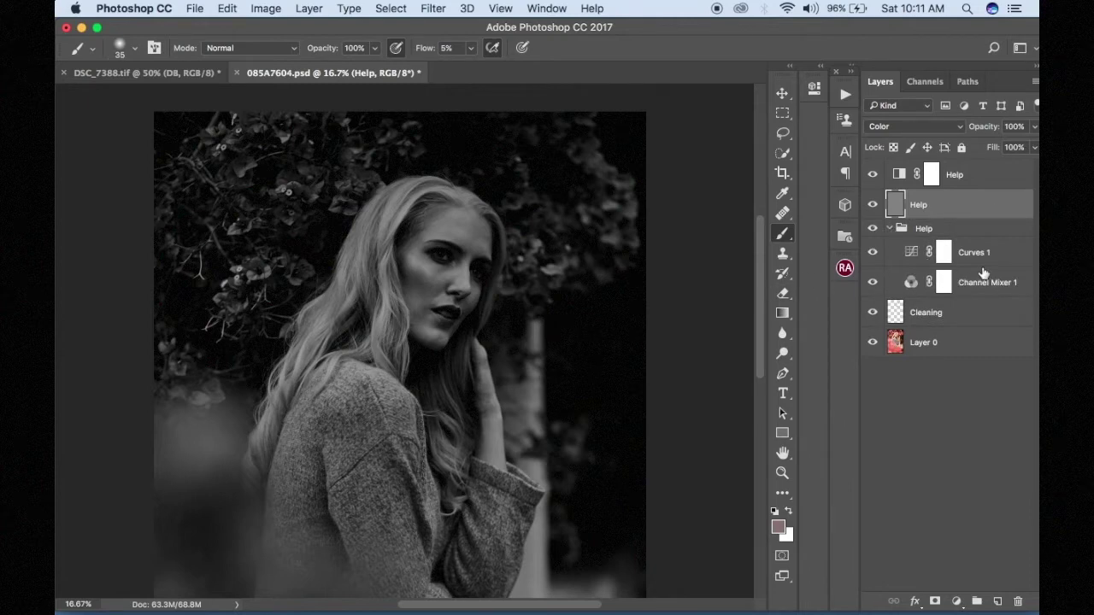
click(891, 229)
Step: Hide the two upper Help layers, review the portrait with only the Help group applied, and hide the group
click(873, 174)
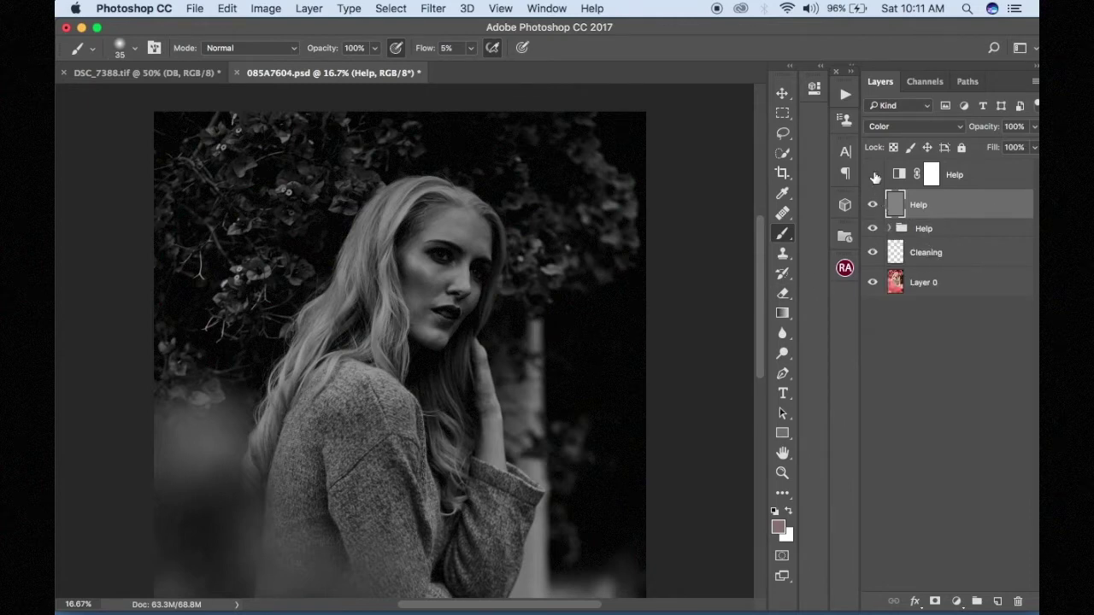
click(874, 205)
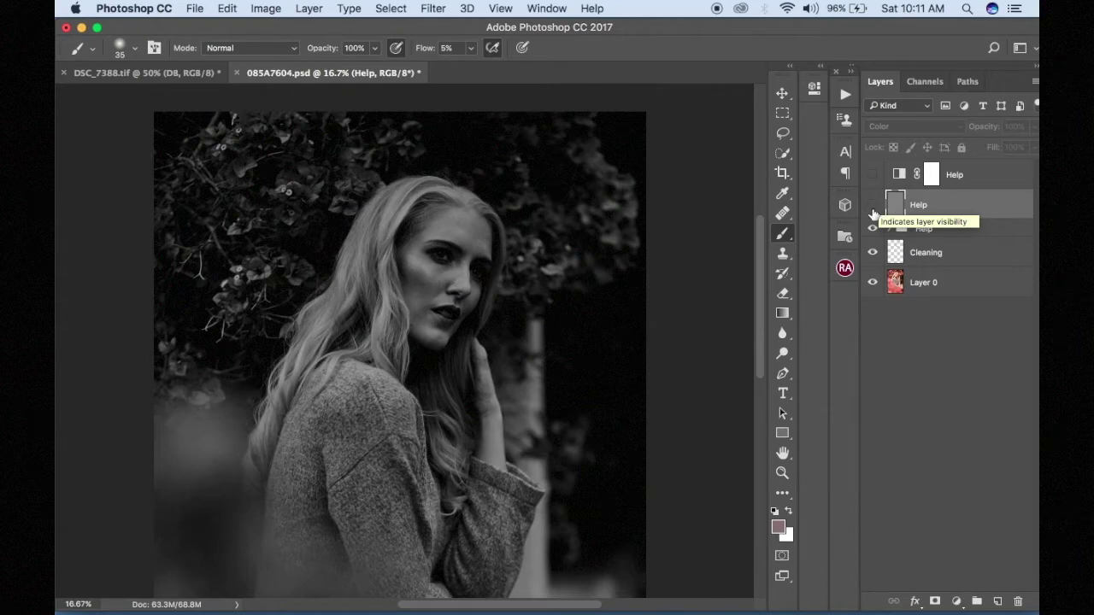
click(873, 228)
click(873, 228)
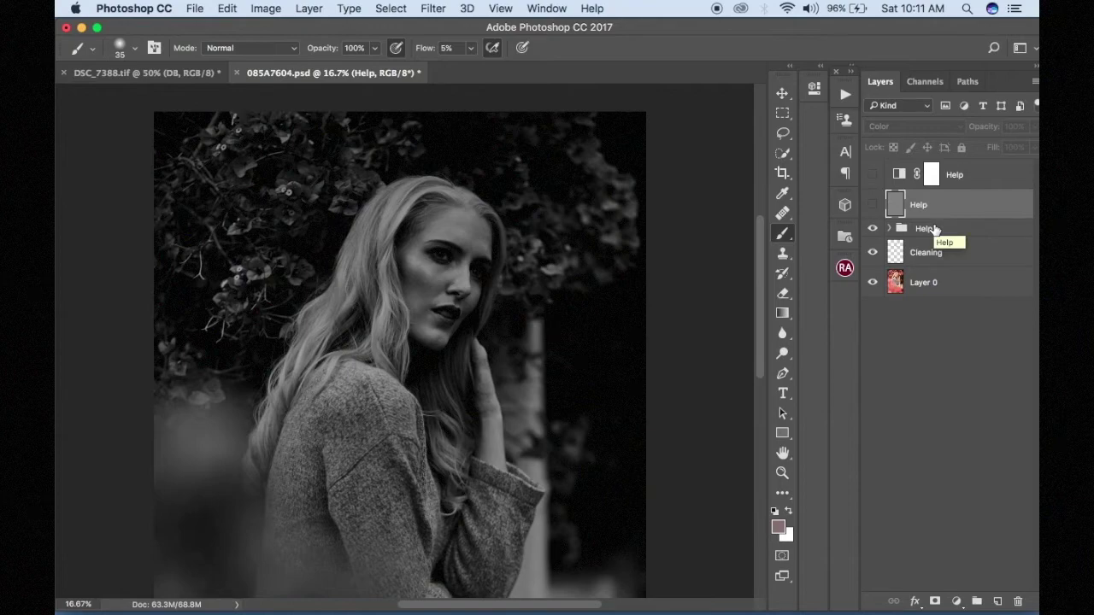
key(super+plus)
key(super+plus)
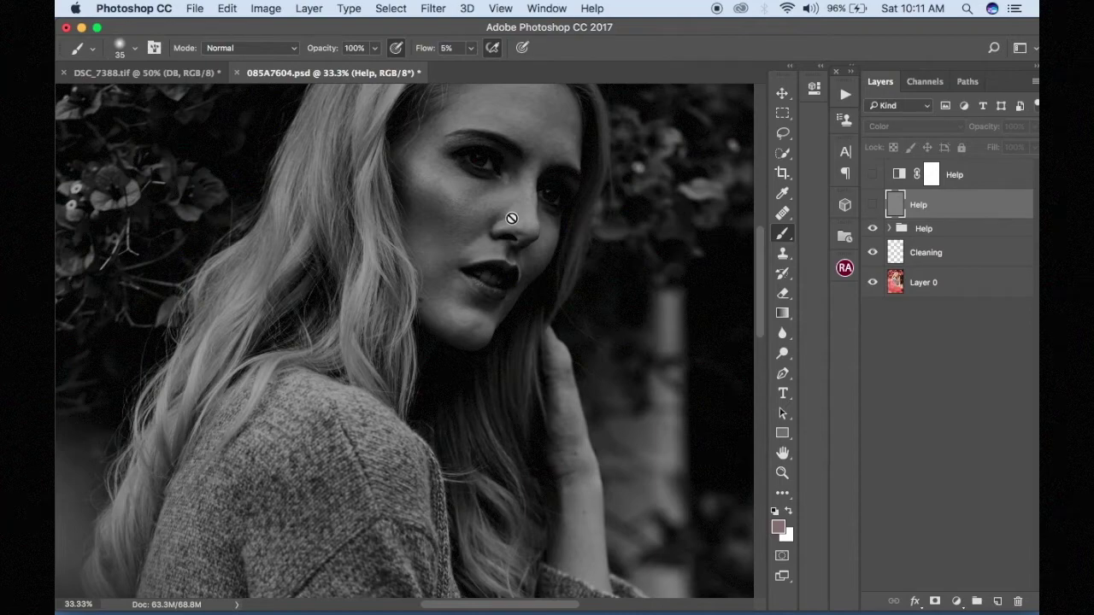
click(873, 228)
Step: Delete the two upper Help layers and the Help group together
click(933, 232)
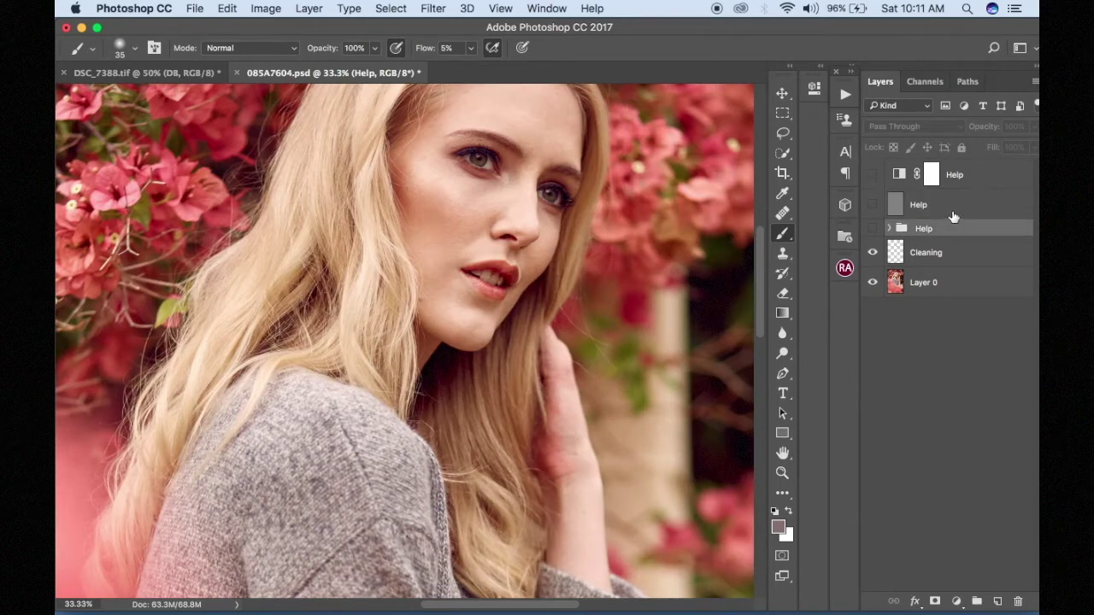
shift+click(949, 210)
shift+click(955, 176)
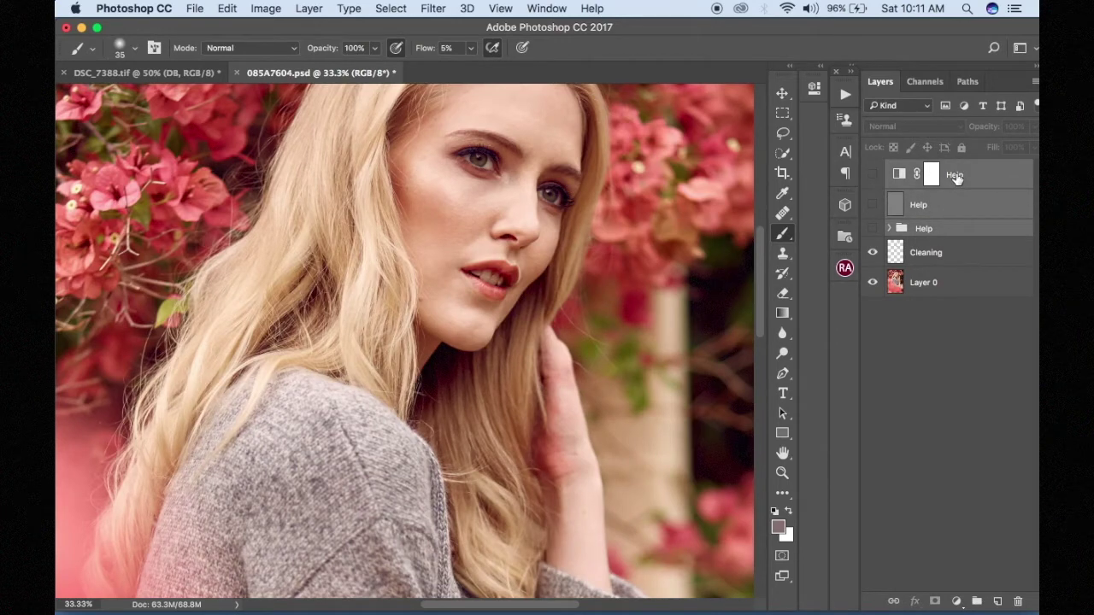
right_click(956, 176)
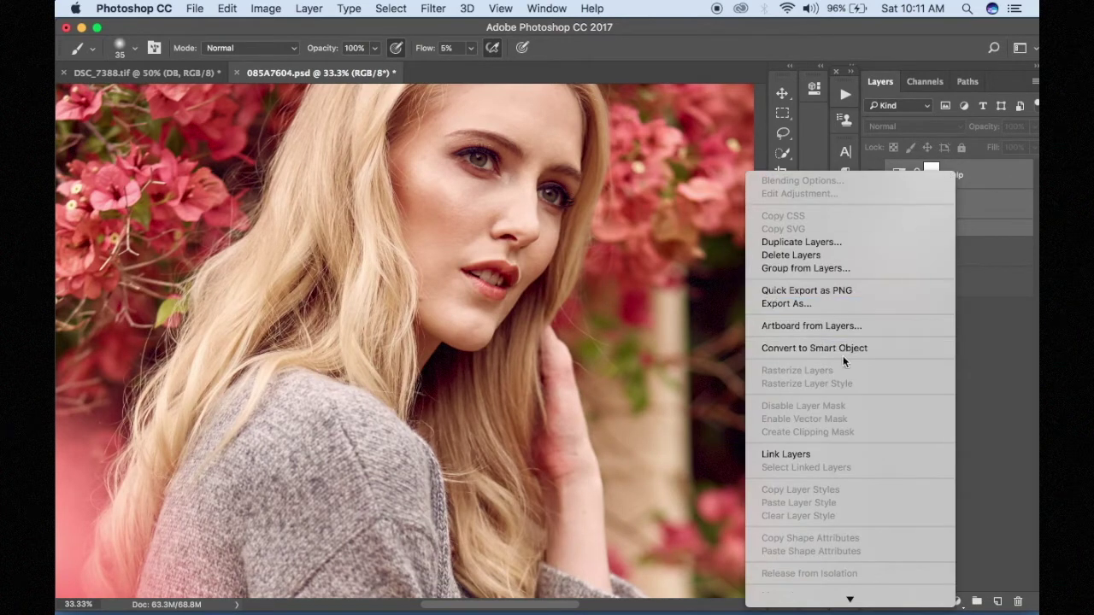
click(799, 255)
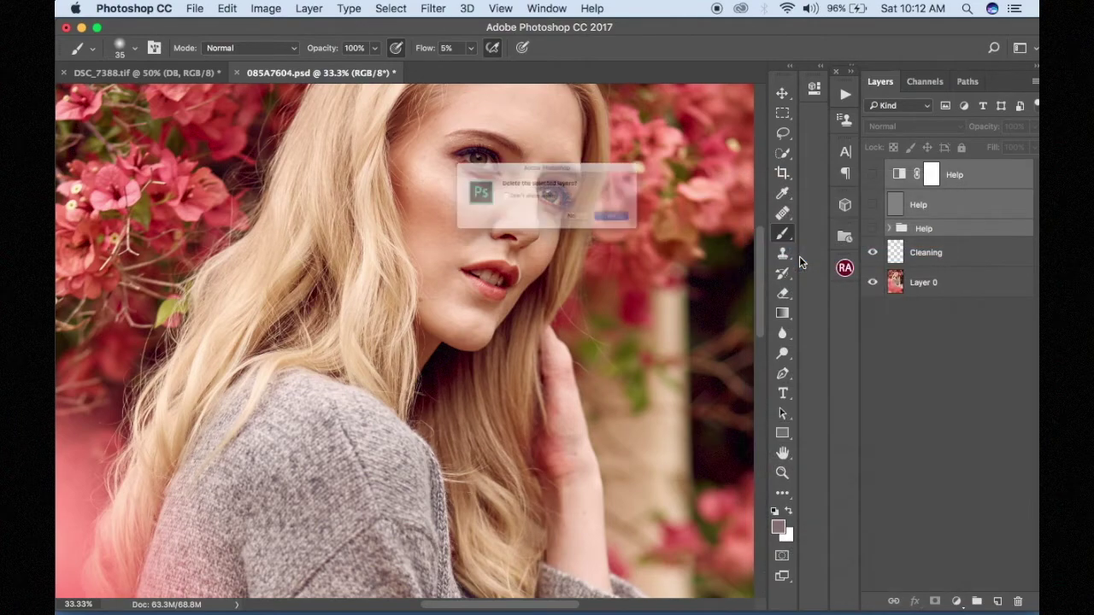
click(667, 232)
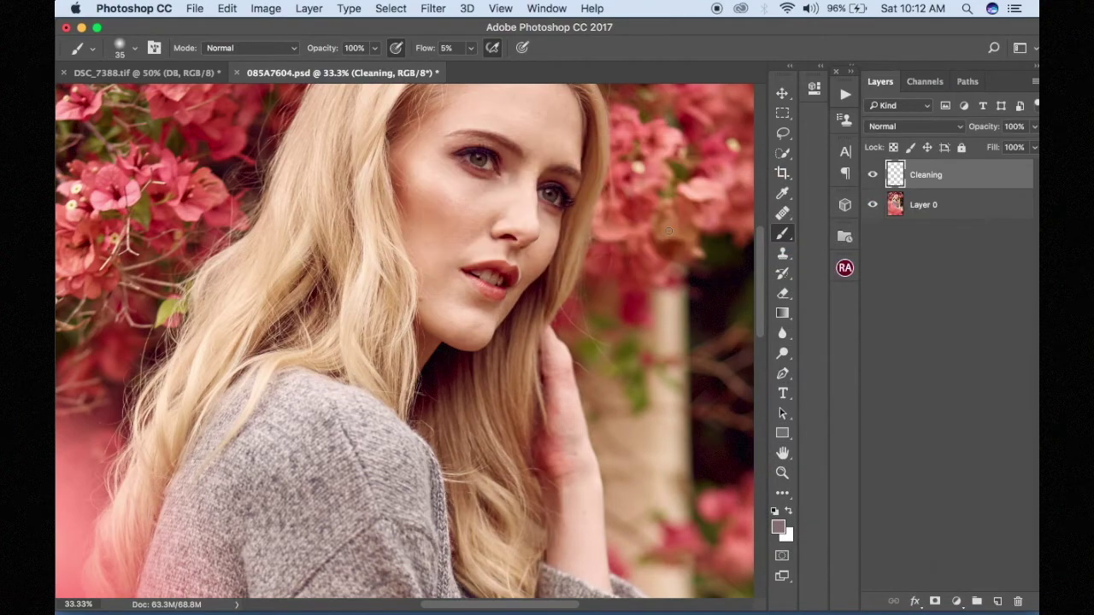
Step: Add a Channel Mixer adjustment layer above Cleaning, set to Monochrome with Red at +12%
click(957, 602)
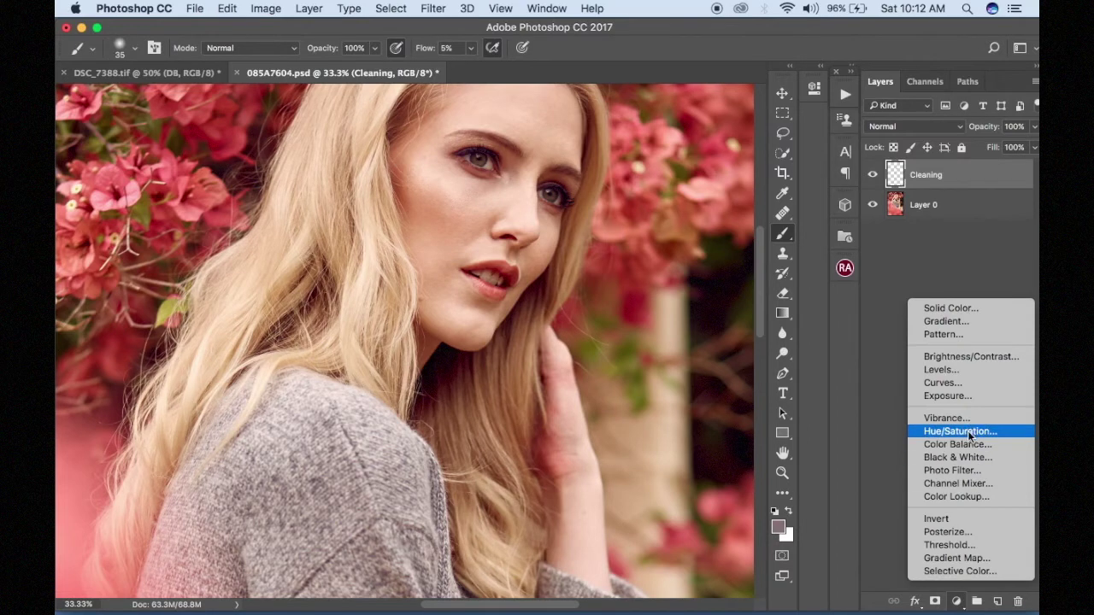
click(975, 483)
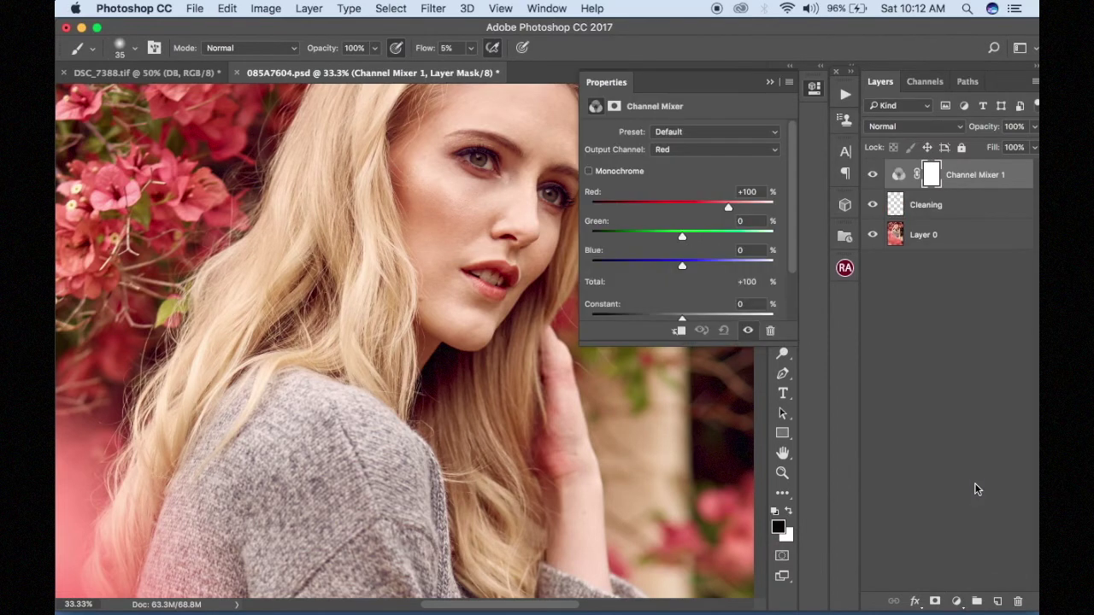
click(589, 172)
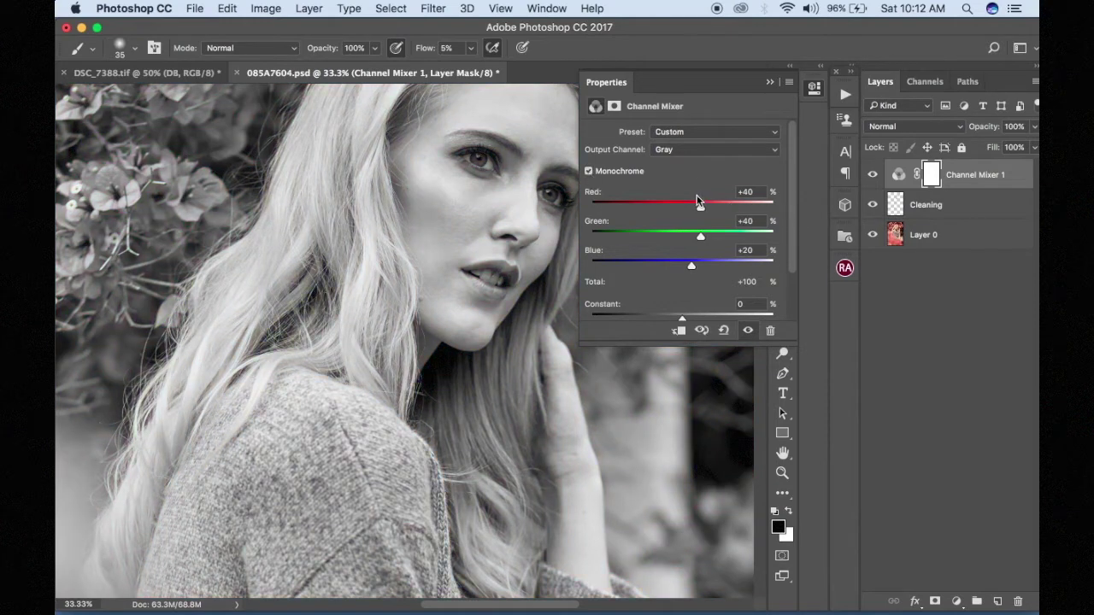
drag(698, 208, 688, 209)
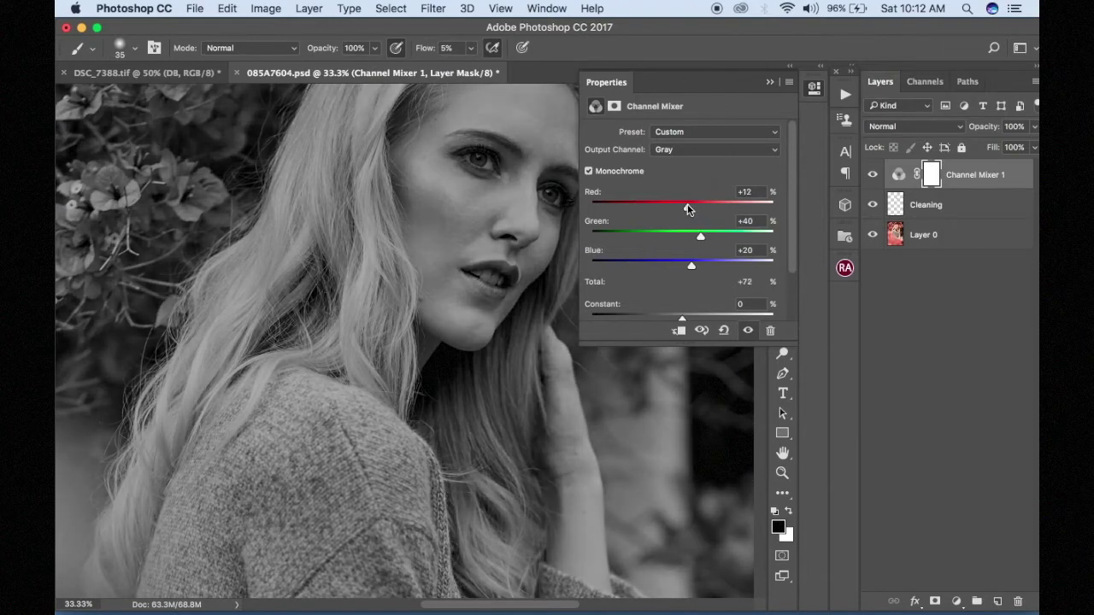
click(770, 82)
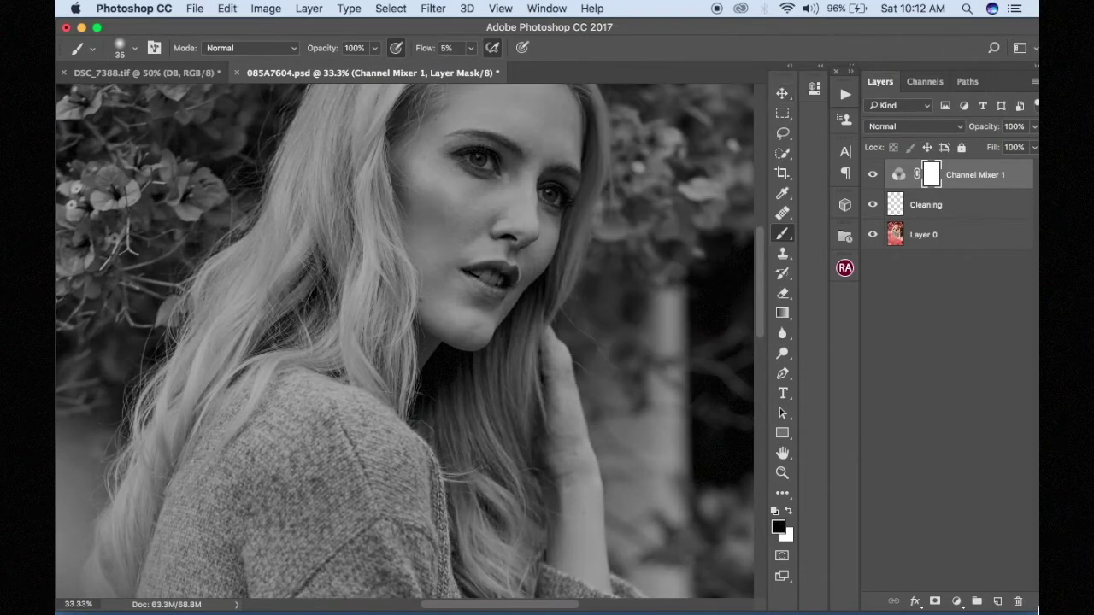
Step: Add a Curves adjustment layer above the Channel Mixer and pull the lower part of the RGB curve down to darken the image
click(956, 601)
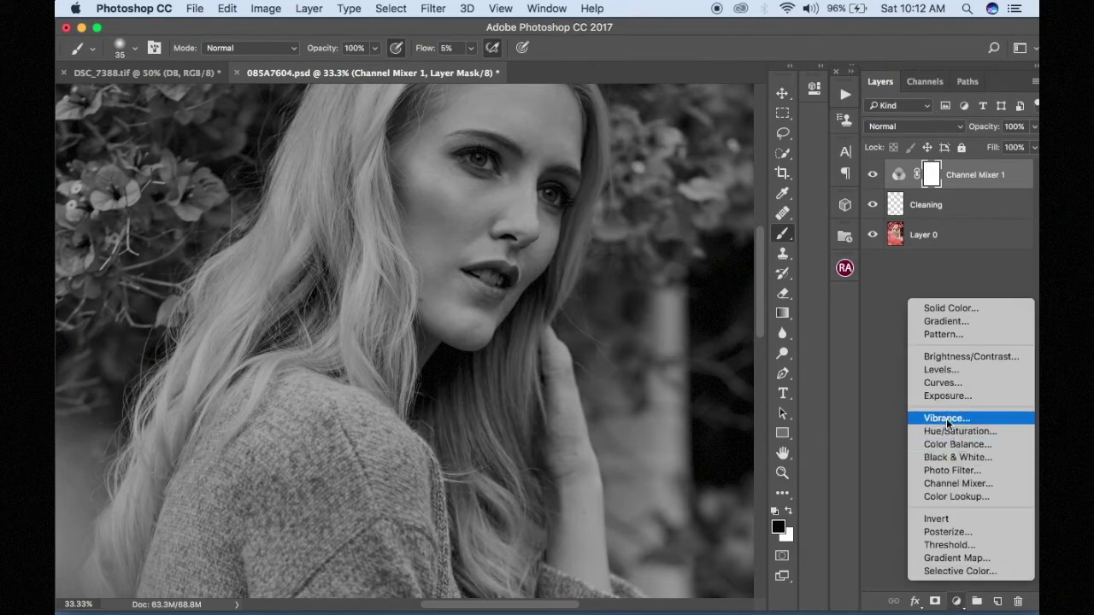
click(938, 384)
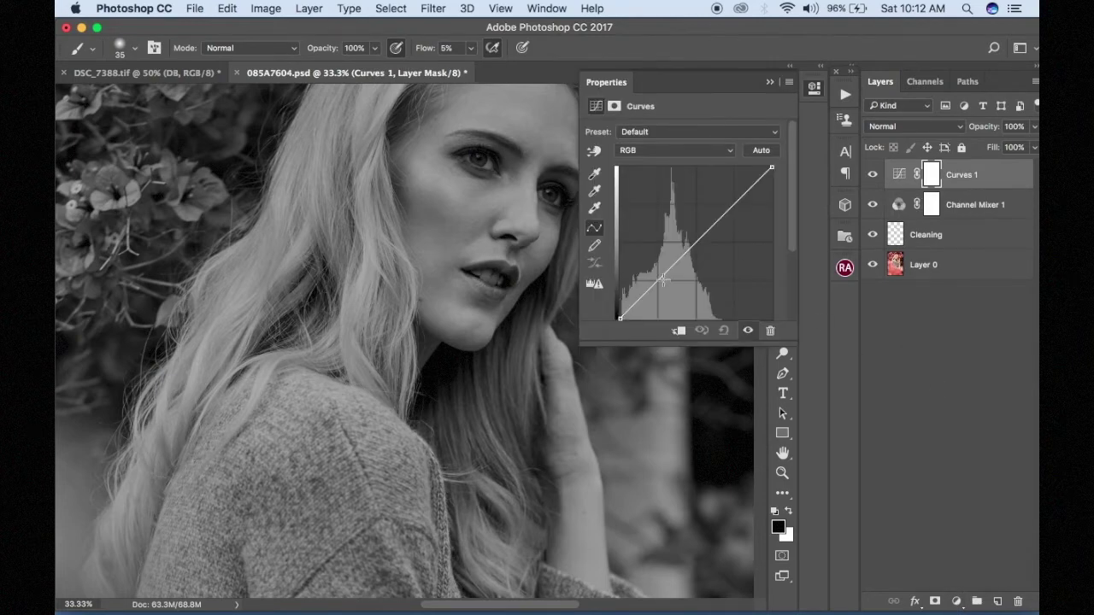
drag(649, 288, 652, 301)
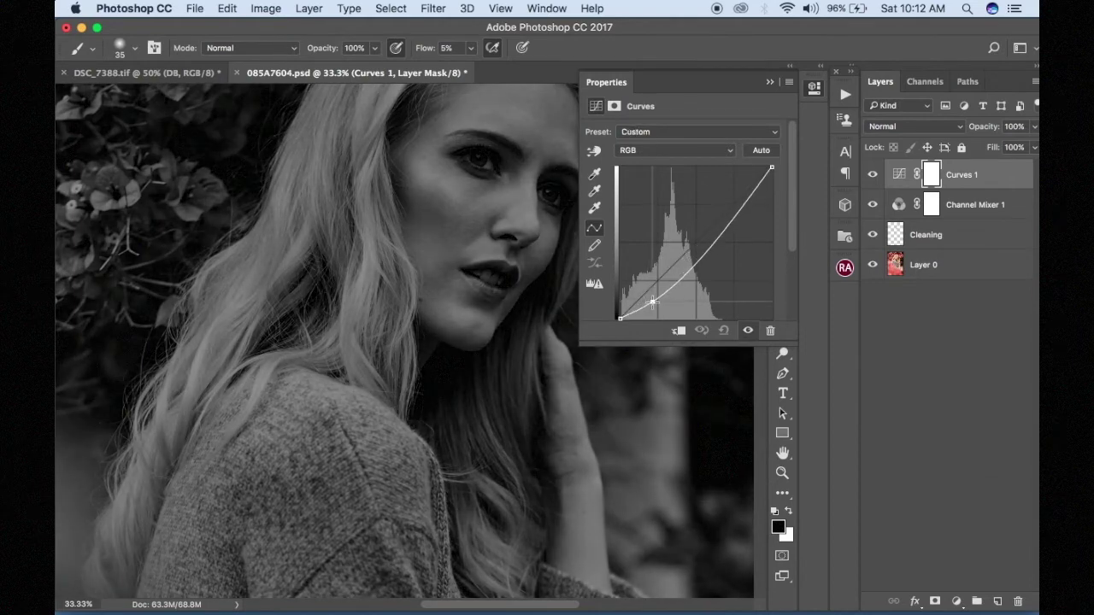
Step: Shape the Curves 1 RGB curve into an S by raising its upper part and pulling the shadow point slightly lower
drag(746, 204, 743, 195)
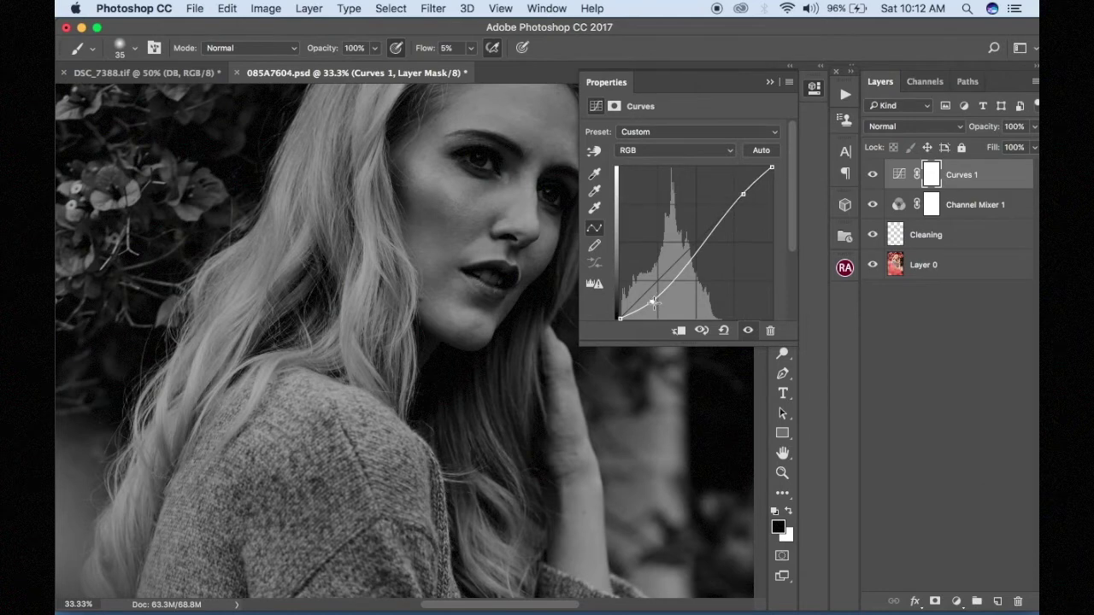
drag(653, 301, 656, 306)
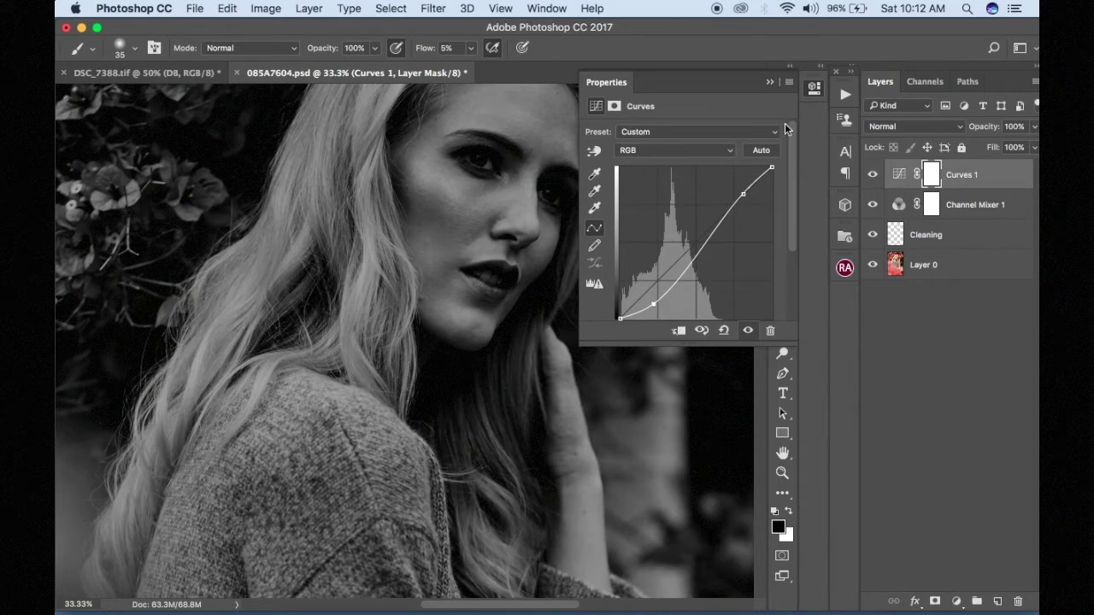
click(769, 82)
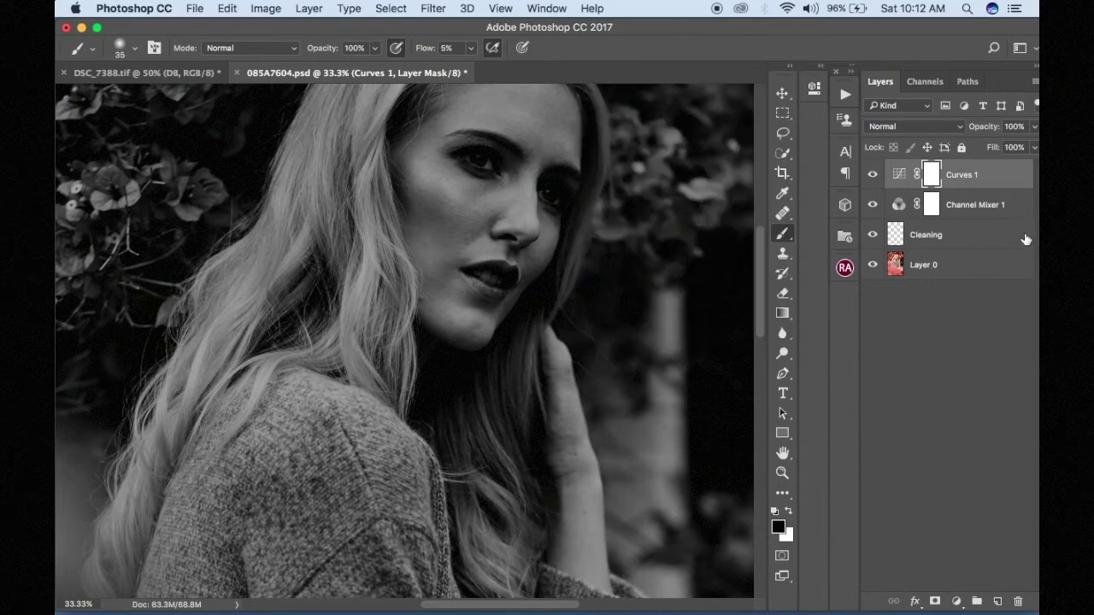
Step: Group the Curves 1 and Channel Mixer 1 layers and toggle the group's visibility to compare the portrait with and without it
shift+click(999, 214)
drag(988, 192, 977, 602)
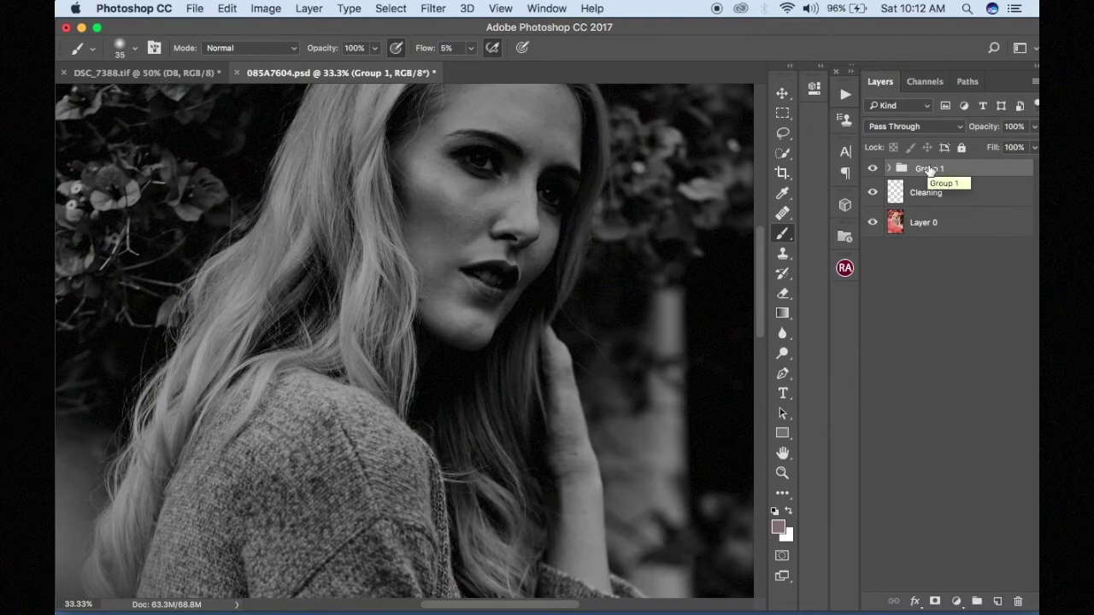
click(873, 169)
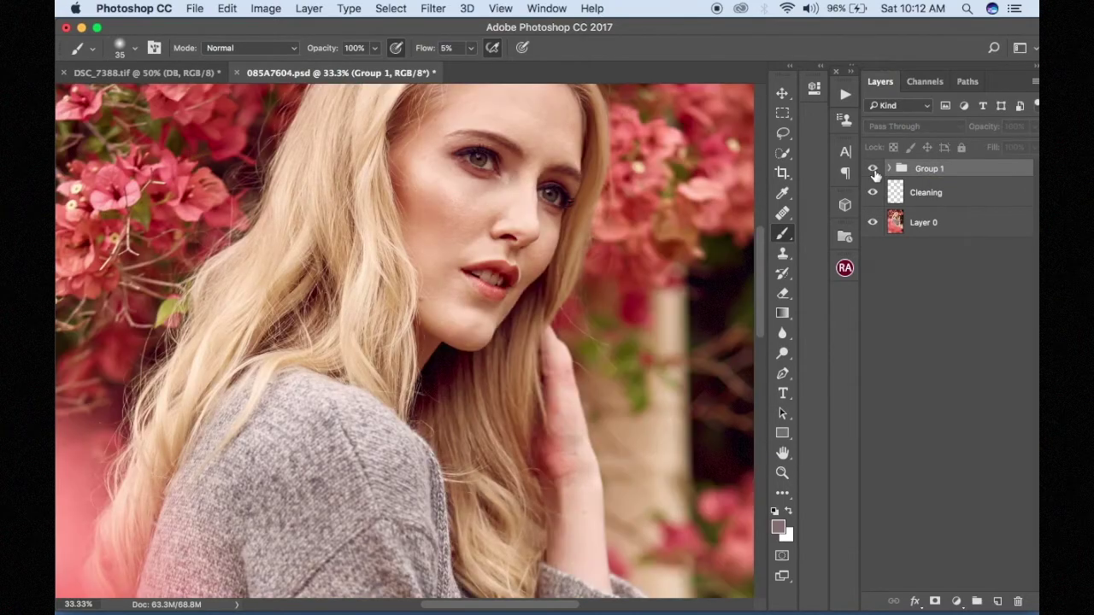
click(873, 169)
click(872, 169)
click(872, 170)
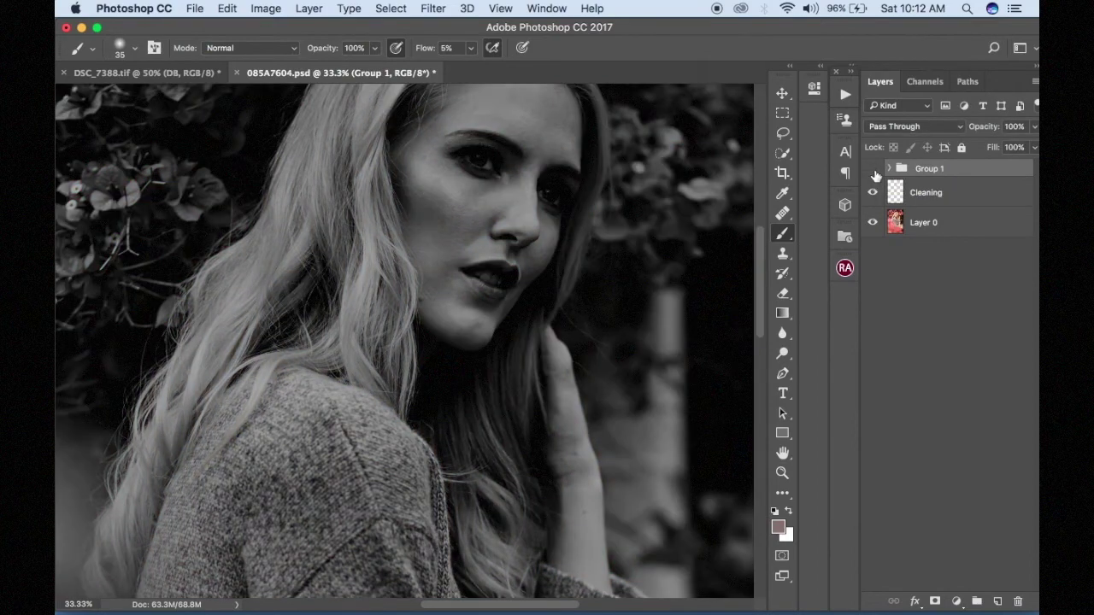
click(874, 172)
click(873, 172)
Step: Rename the new group Help and hide it
double_click(930, 170)
text(Help)
key(Return)
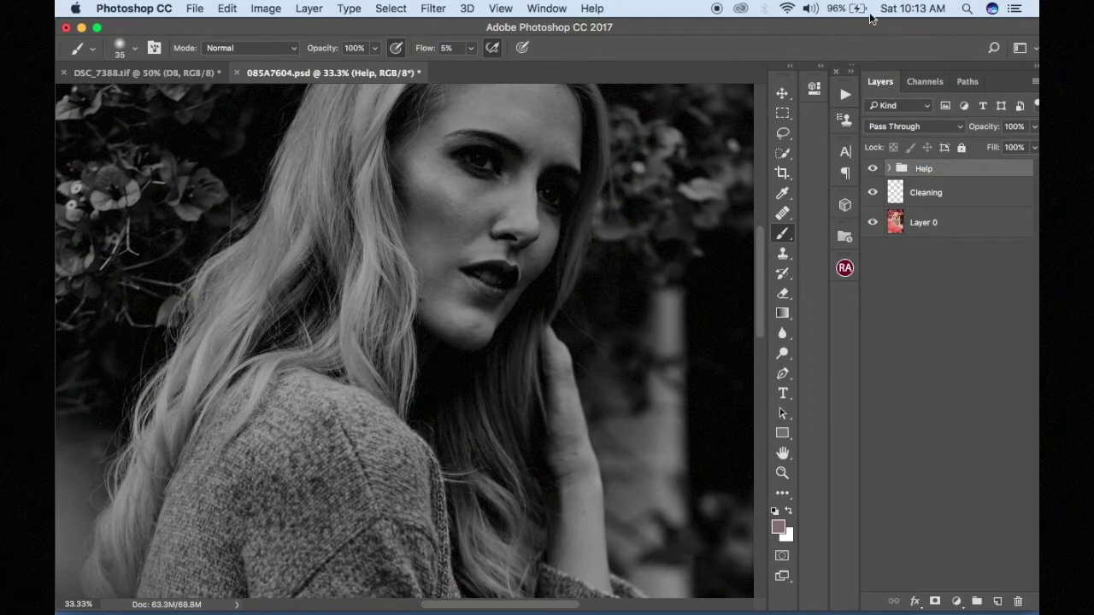
click(873, 169)
Step: Add a Curves adjustment layer directly above Cleaning and raise the middle of its RGB curve slightly to brighten the image
click(917, 196)
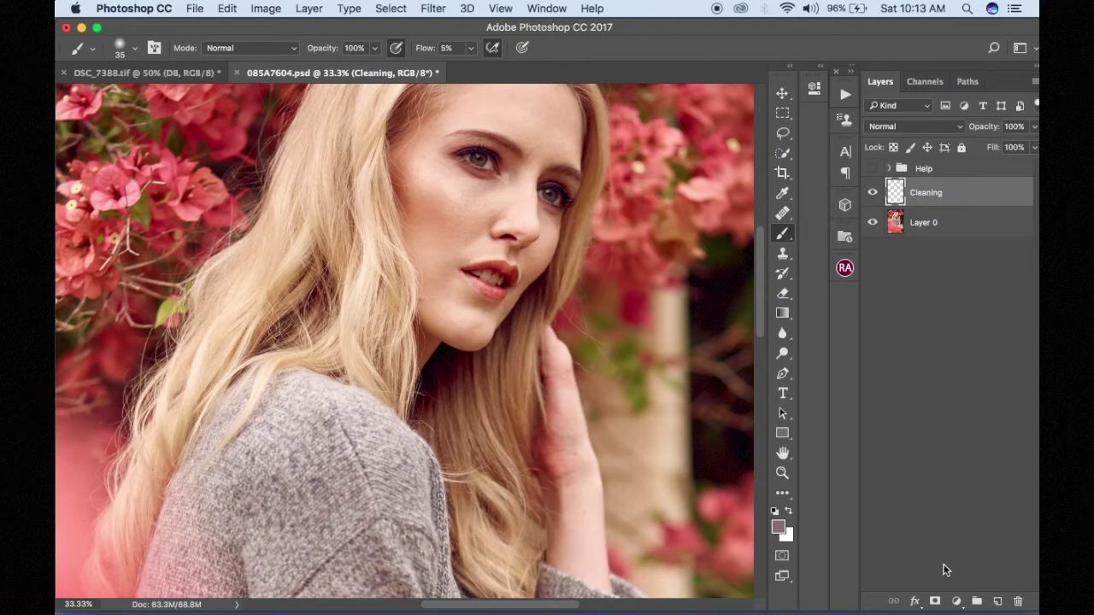
click(956, 601)
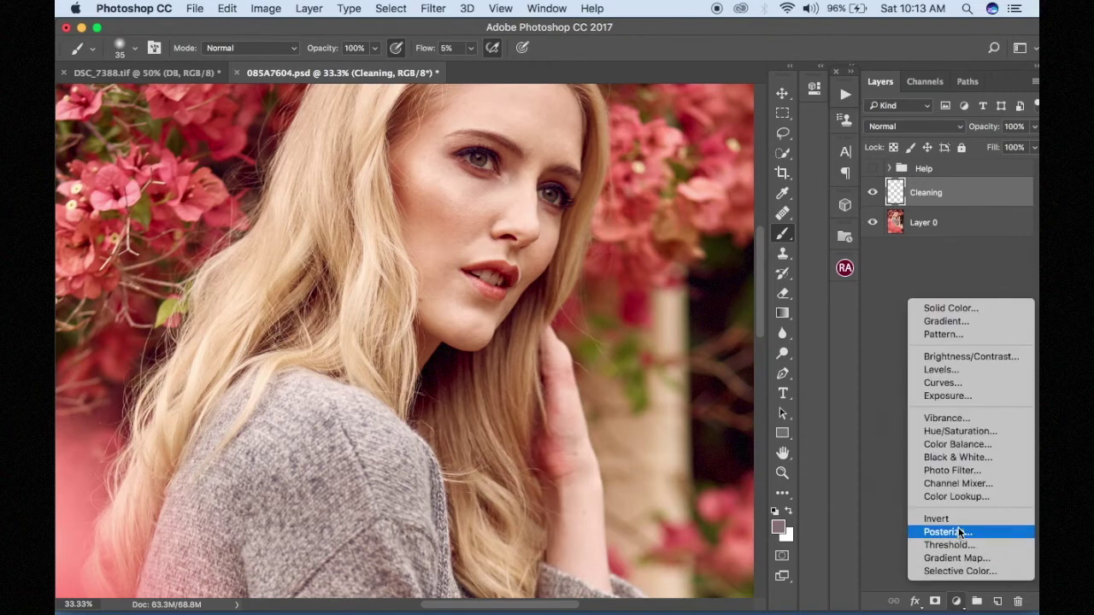
click(940, 383)
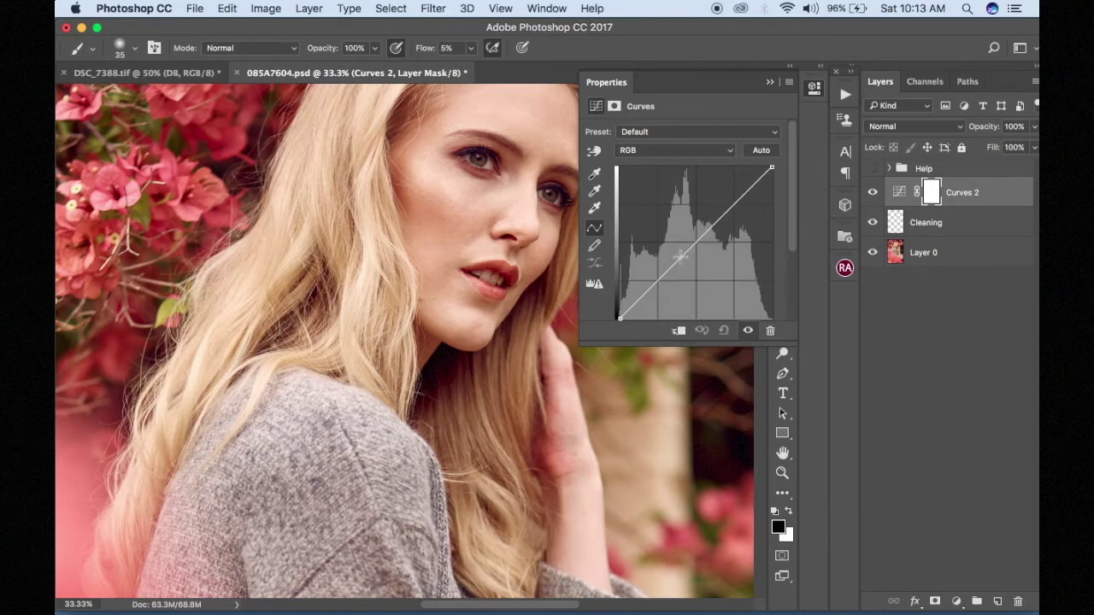
drag(683, 254, 682, 246)
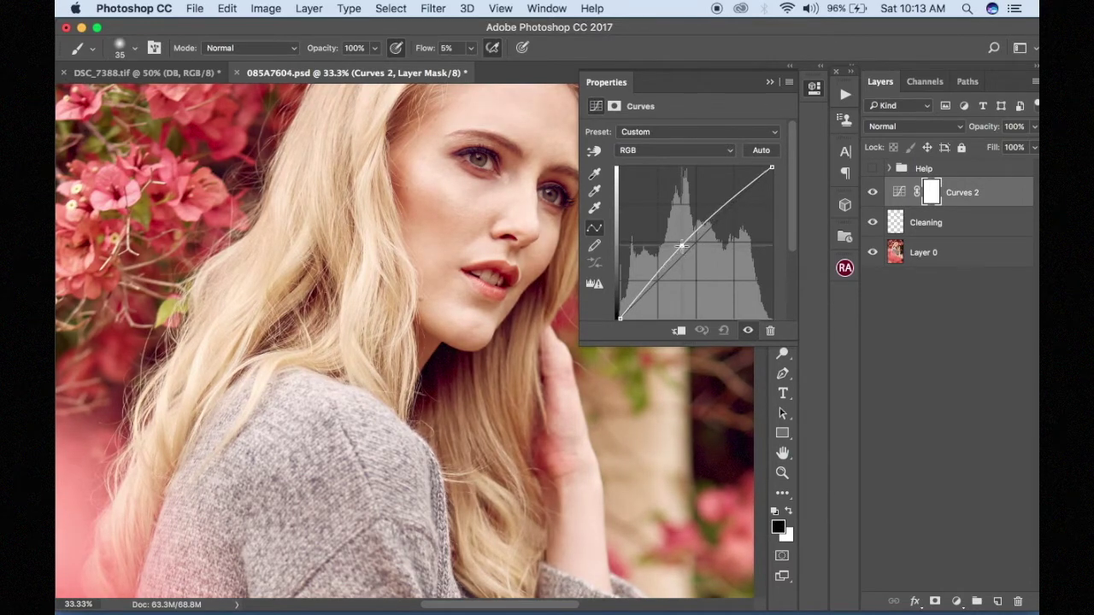
click(769, 80)
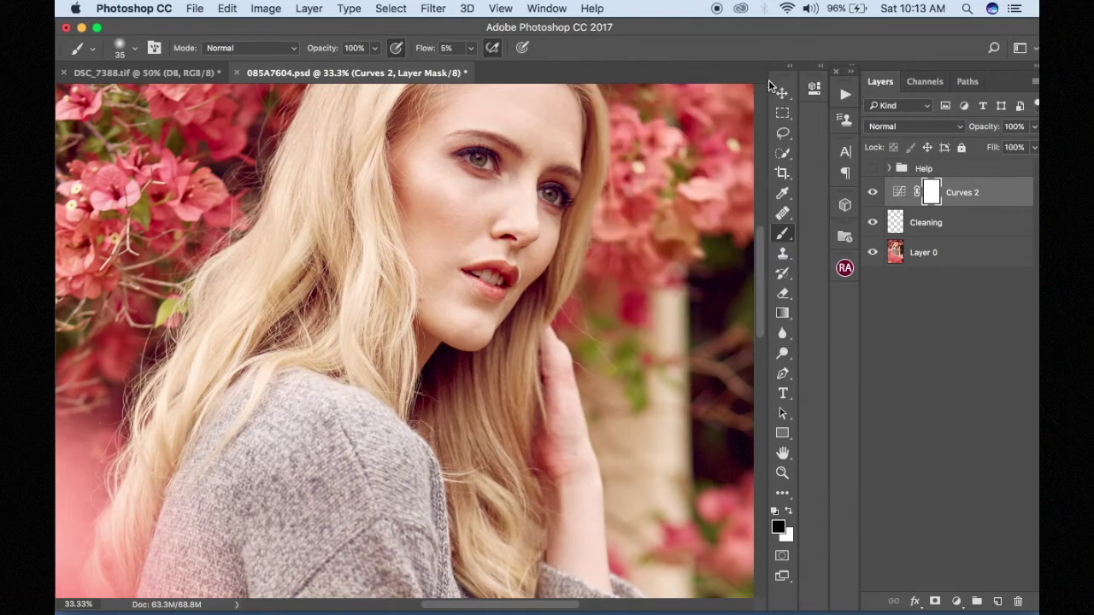
Step: Rename the brightening Curves layer Dodge and invert its layer mask to black
double_click(961, 193)
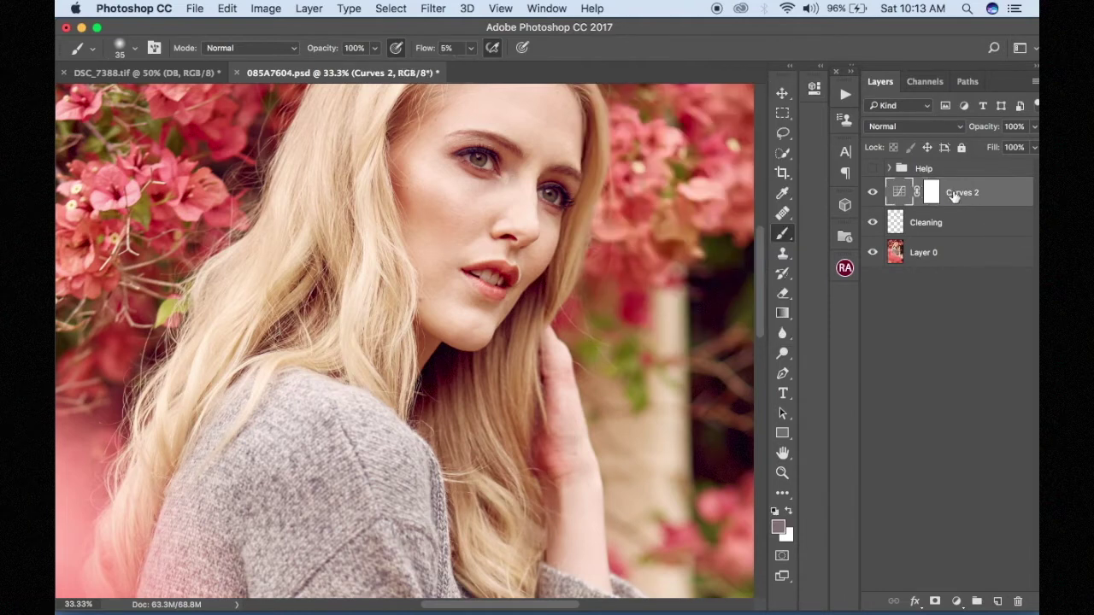
text(Dodge)
key(Return)
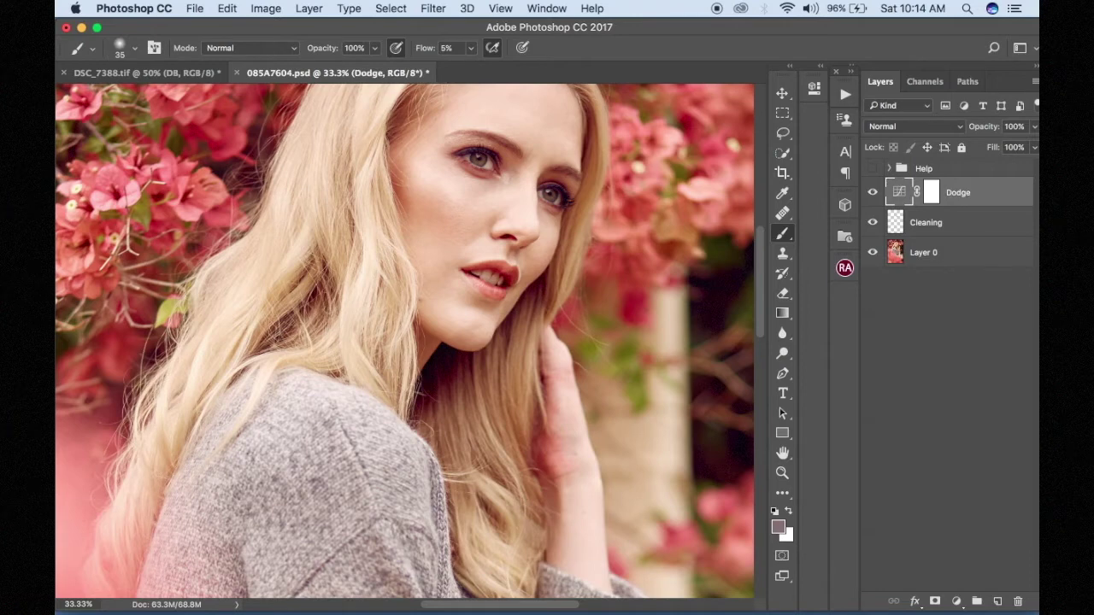
click(930, 192)
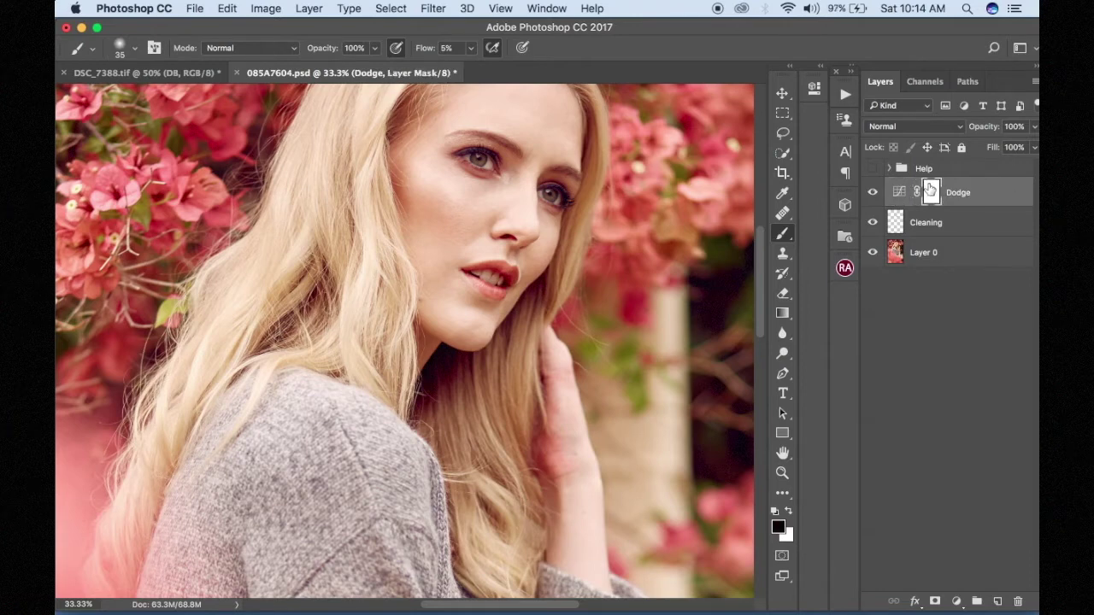
drag(930, 188, 931, 192)
key(super+i)
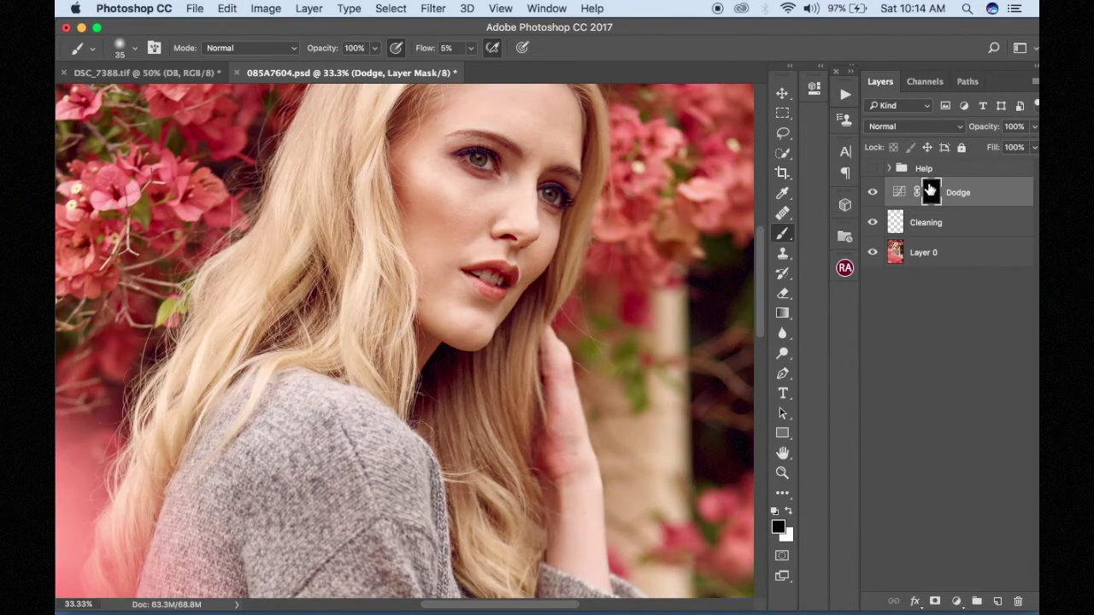
Step: Add another Curves adjustment layer between Cleaning and Dodge and pull the middle of its RGB curve down to darken the image
click(977, 219)
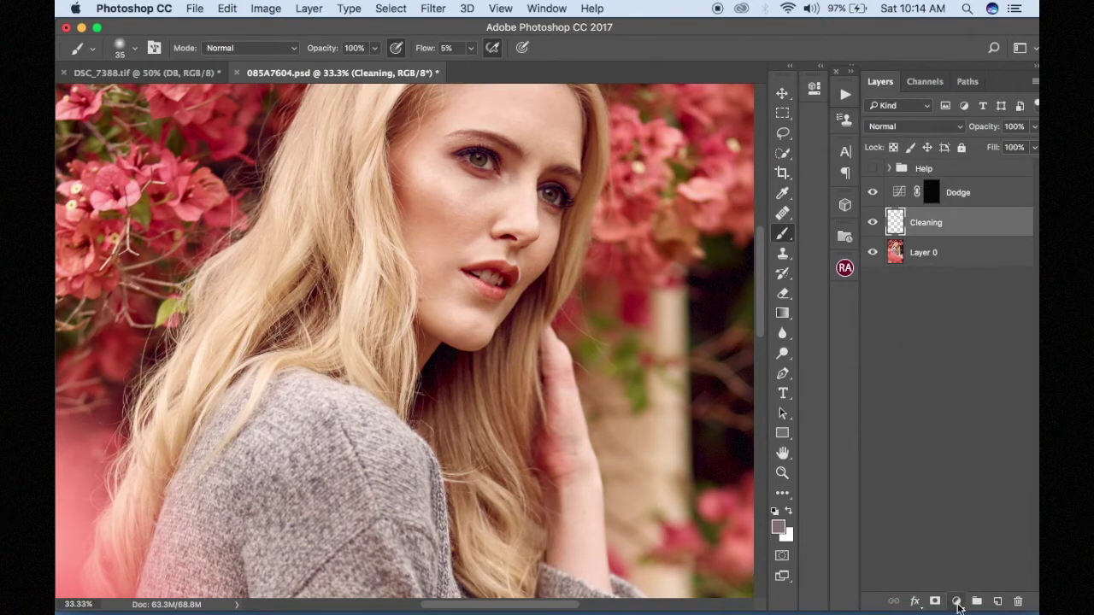
click(957, 603)
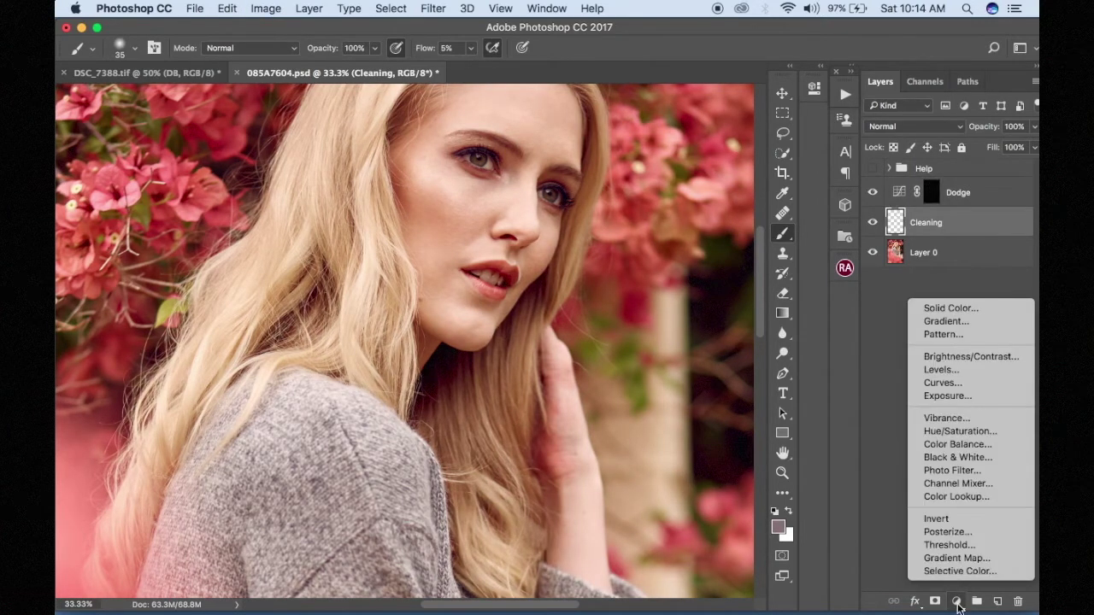
click(940, 383)
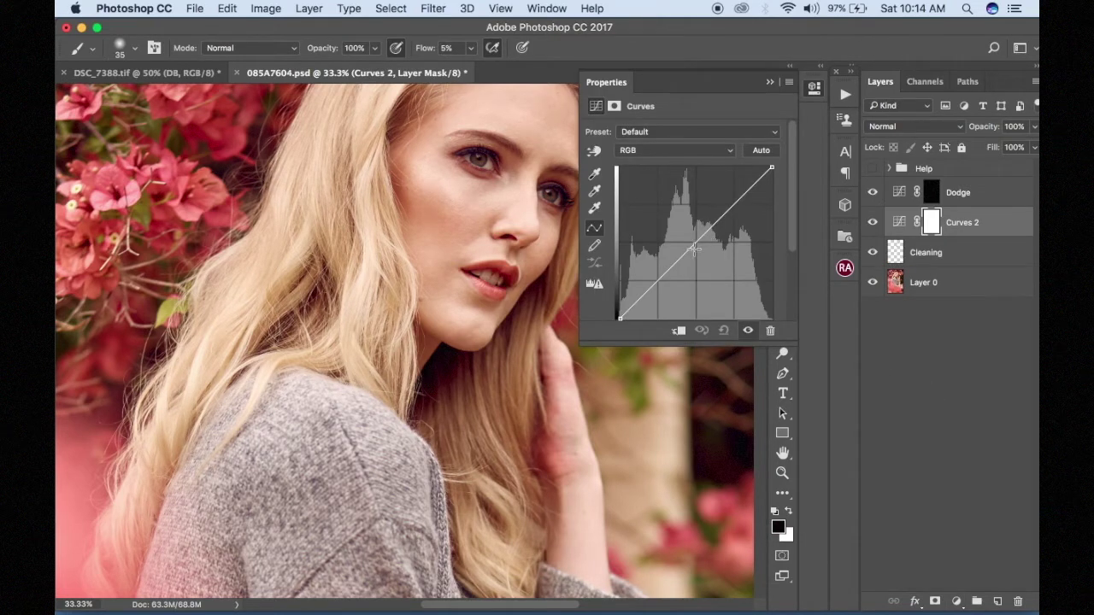
drag(692, 249, 695, 254)
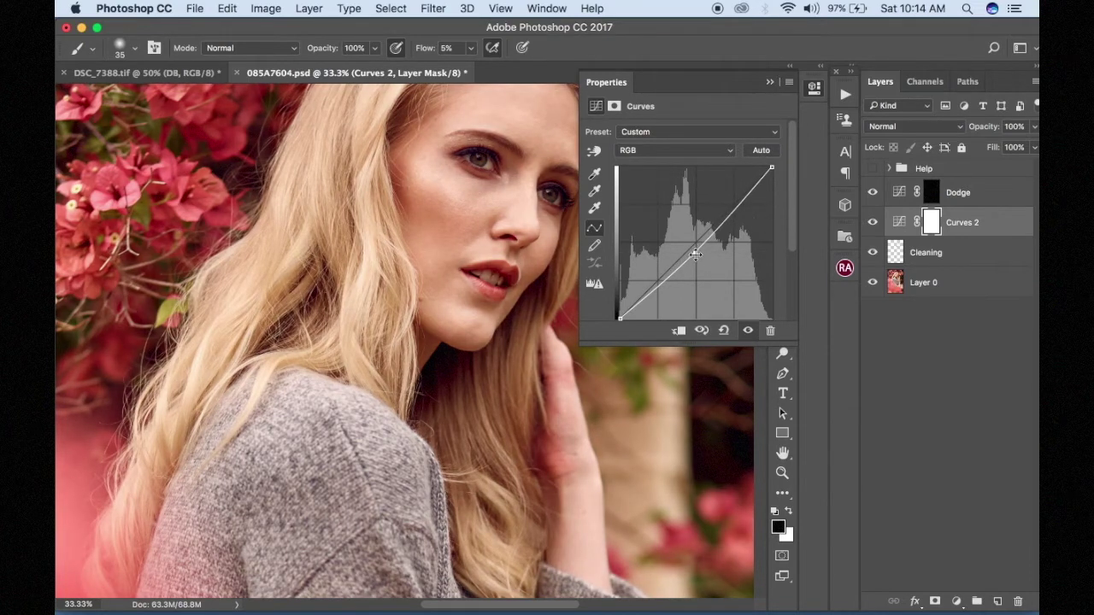
drag(694, 254, 698, 257)
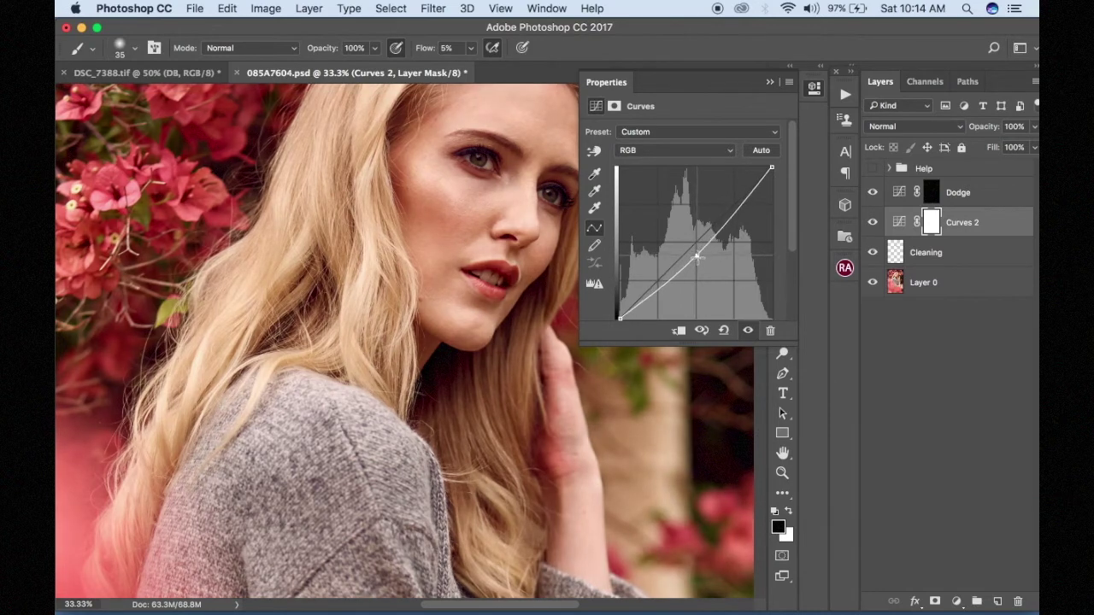
click(769, 82)
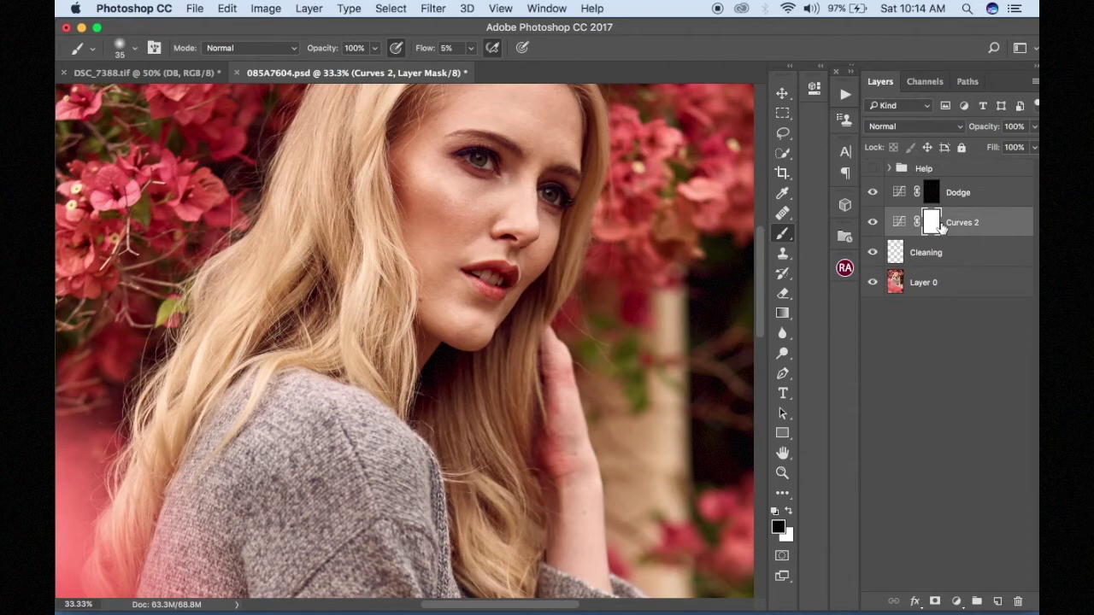
Step: Invert the darkening Curves layer's mask to black and rename the layer burn
key(super+i)
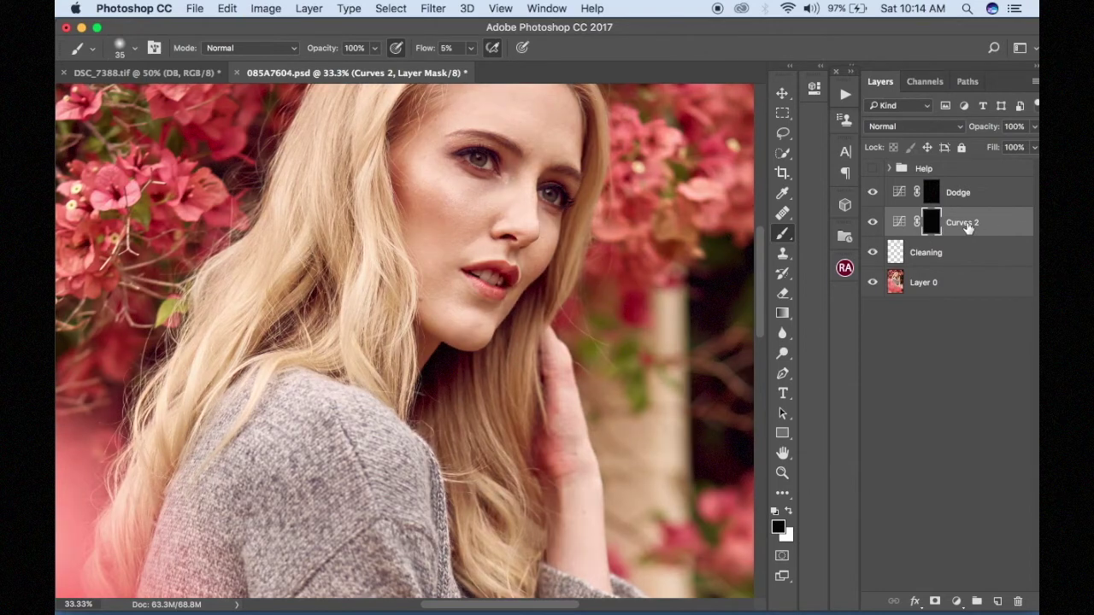
double_click(964, 224)
text(bur)
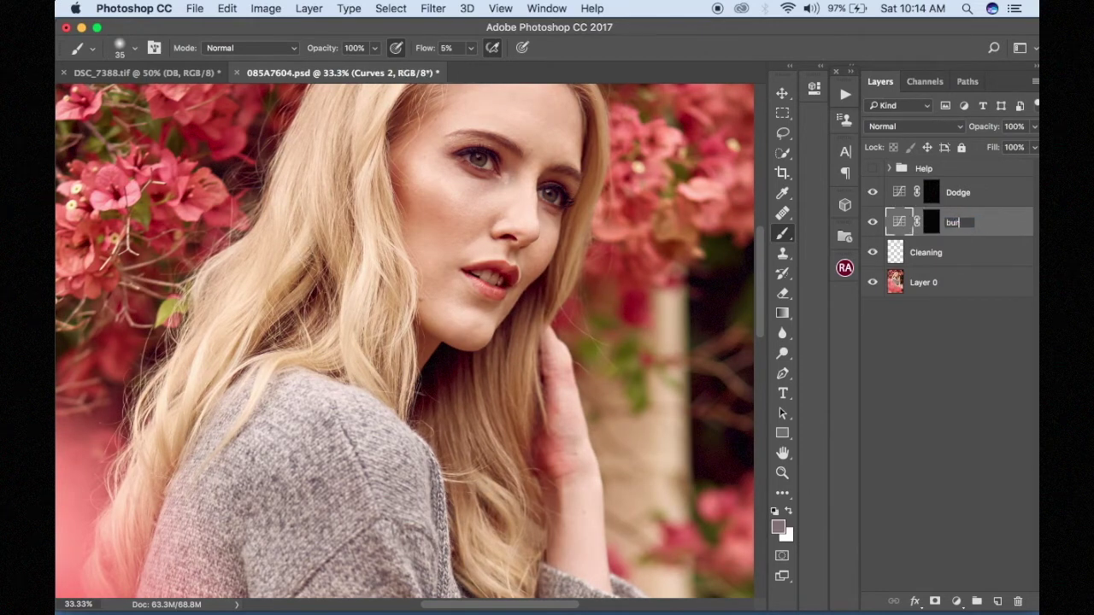
text(n)
key(Return)
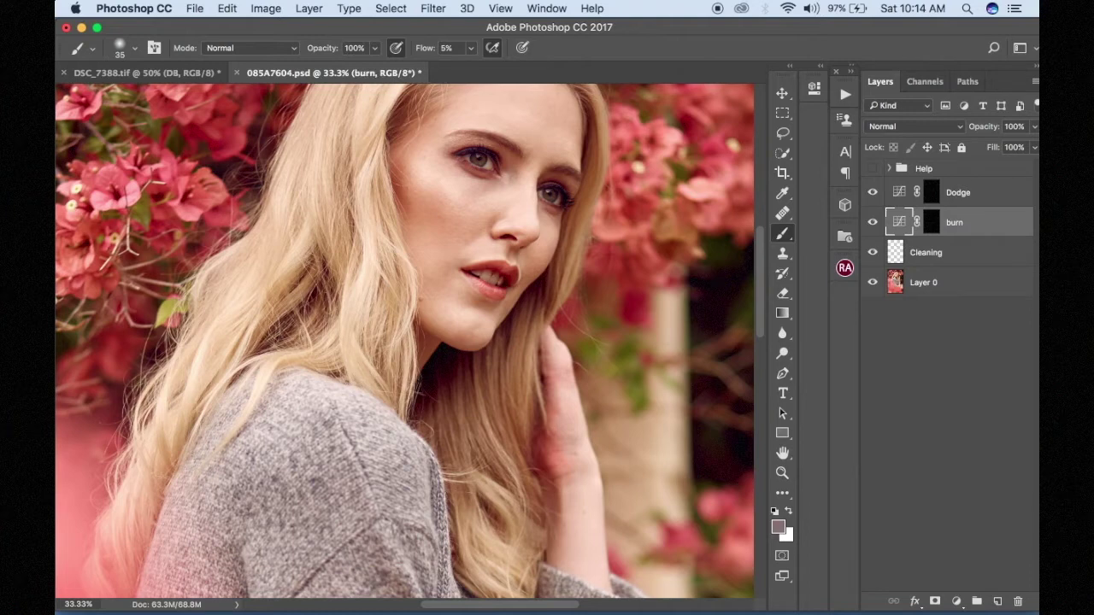
Step: Group the Dodge and burn layers and name the group "Dodge and burn"
shift+click(966, 197)
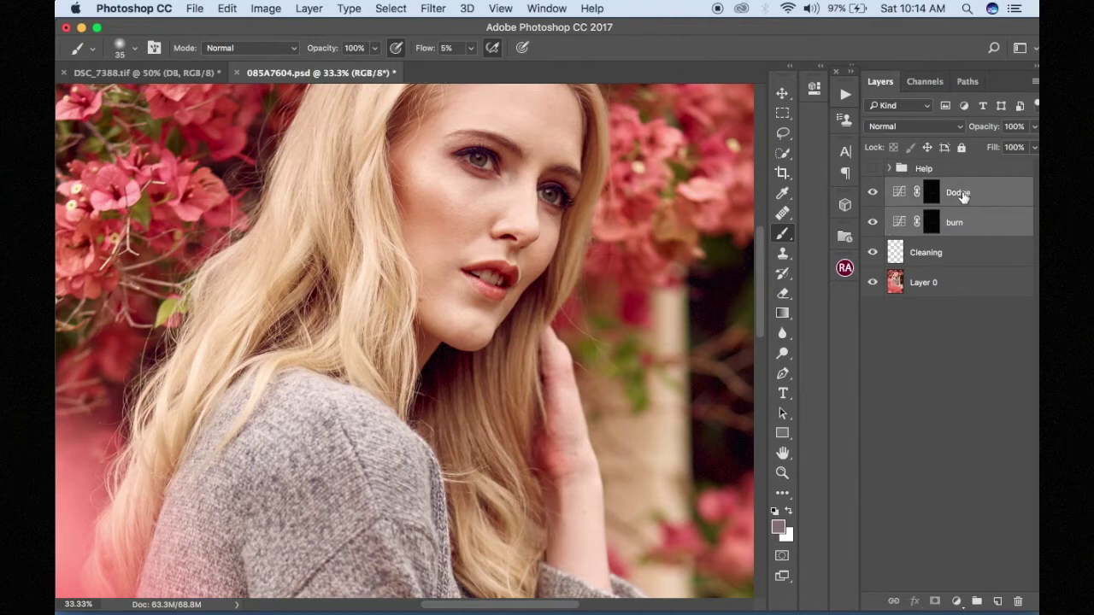
drag(965, 196, 977, 603)
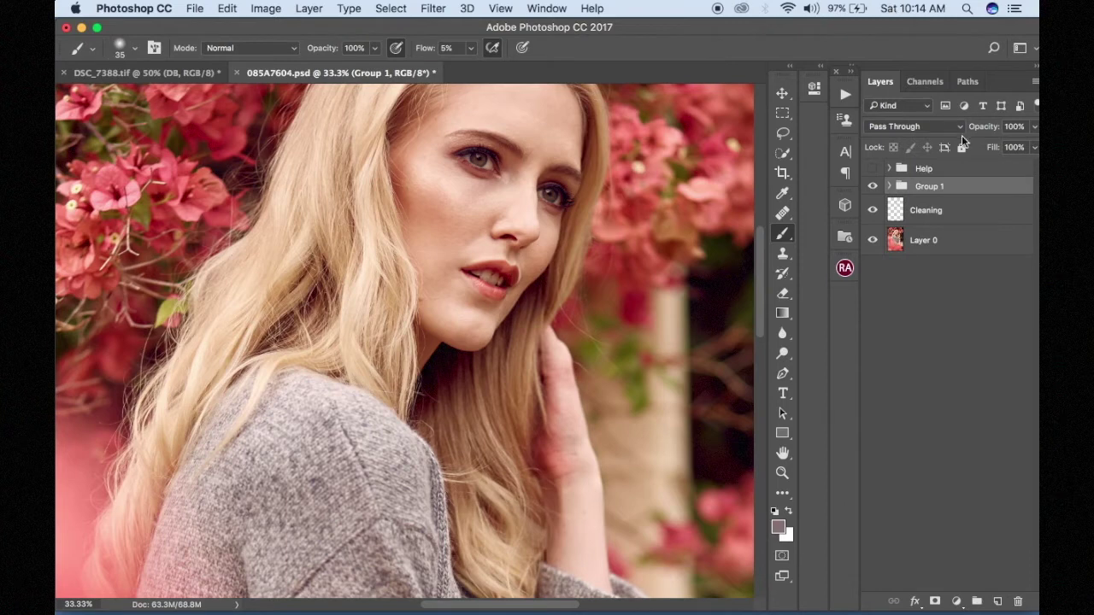
double_click(919, 189)
text(Dodge and burn)
key(Return)
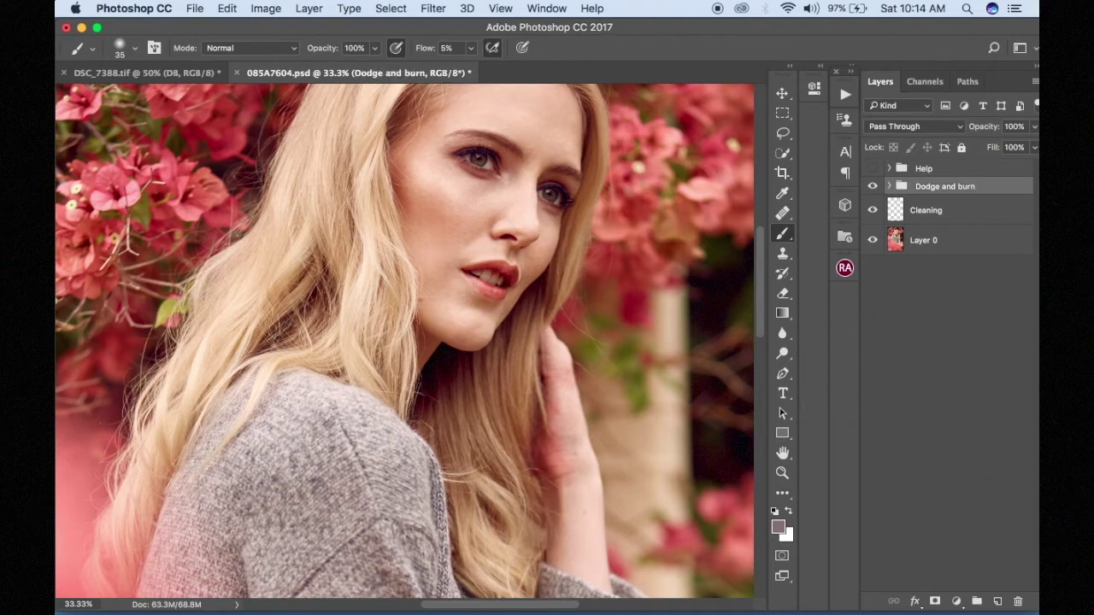
Step: Expand the Dodge and burn group and make the Dodge layer's mask active
click(889, 186)
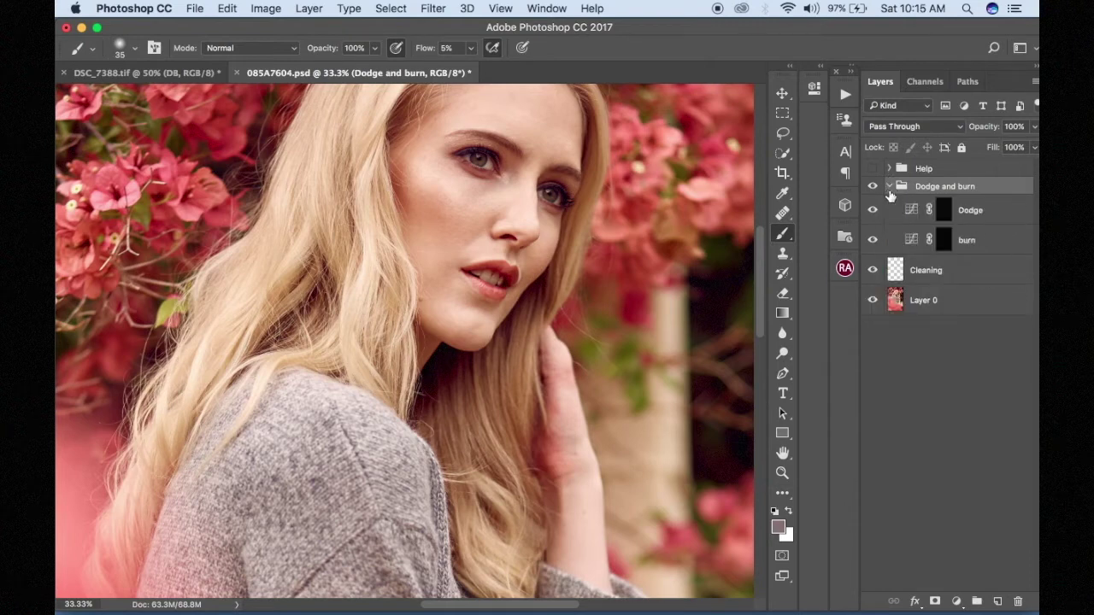
click(889, 186)
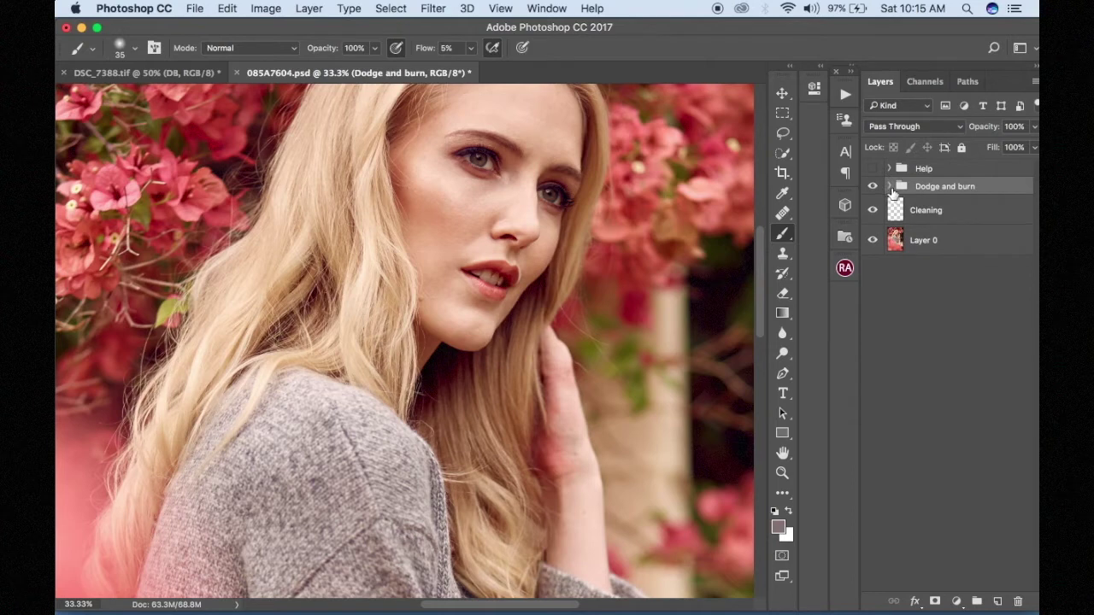
click(889, 187)
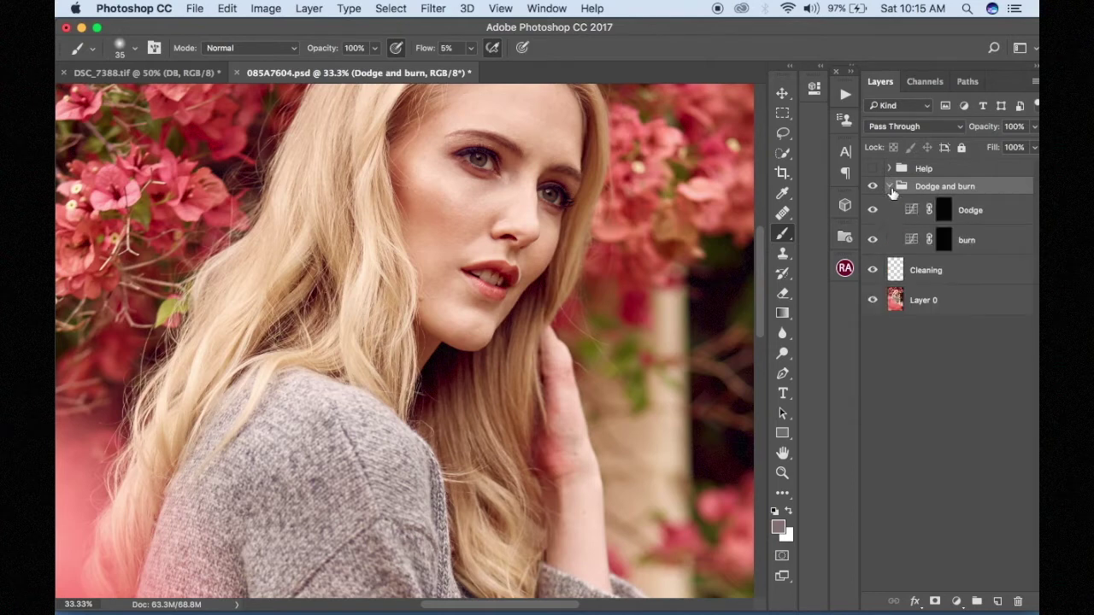
click(944, 211)
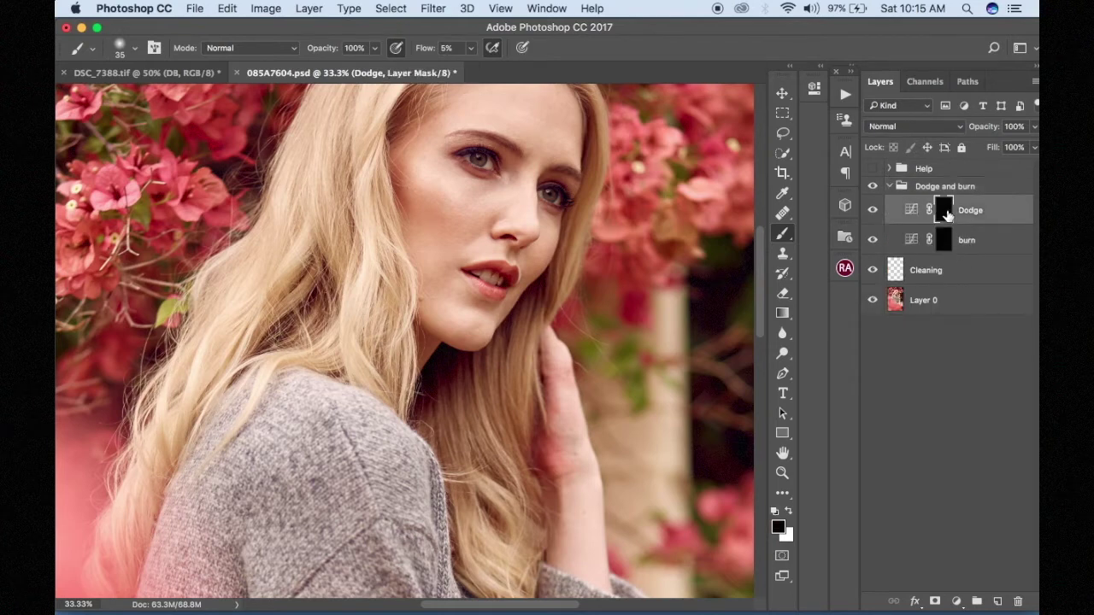
Step: Choose the Brush tool and pick the soft round brush preset for painting on the Dodge mask
right_click(777, 237)
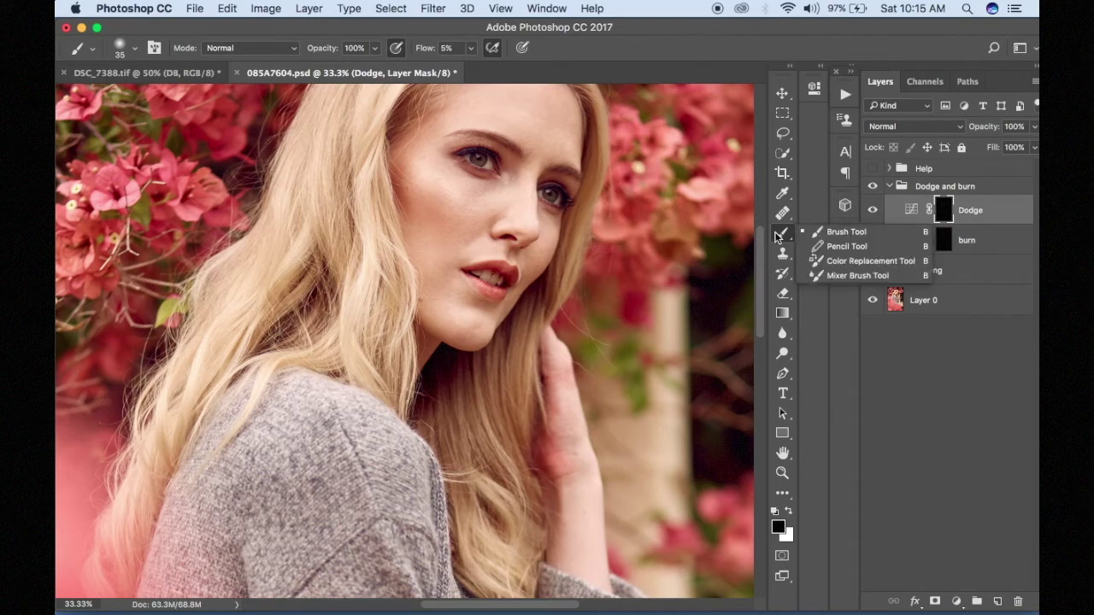
click(839, 238)
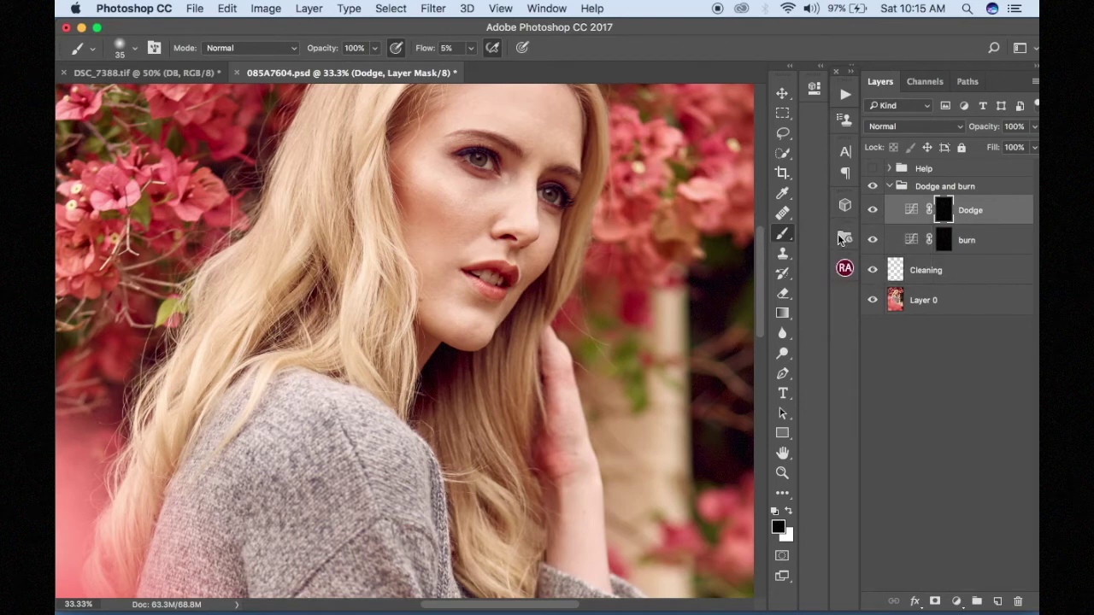
click(125, 49)
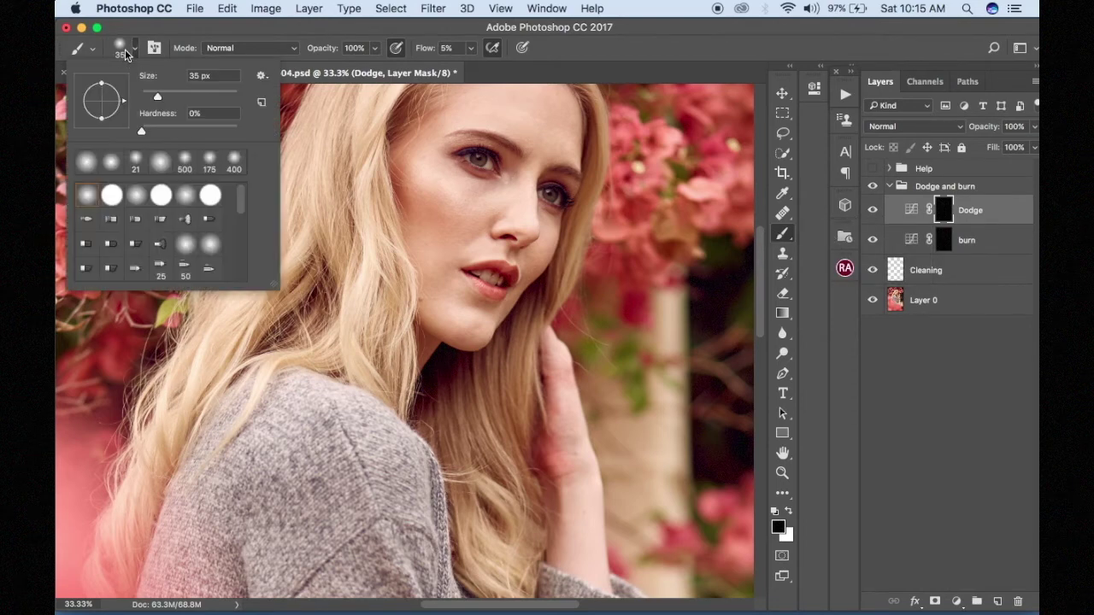
click(90, 200)
click(134, 49)
click(133, 51)
click(133, 53)
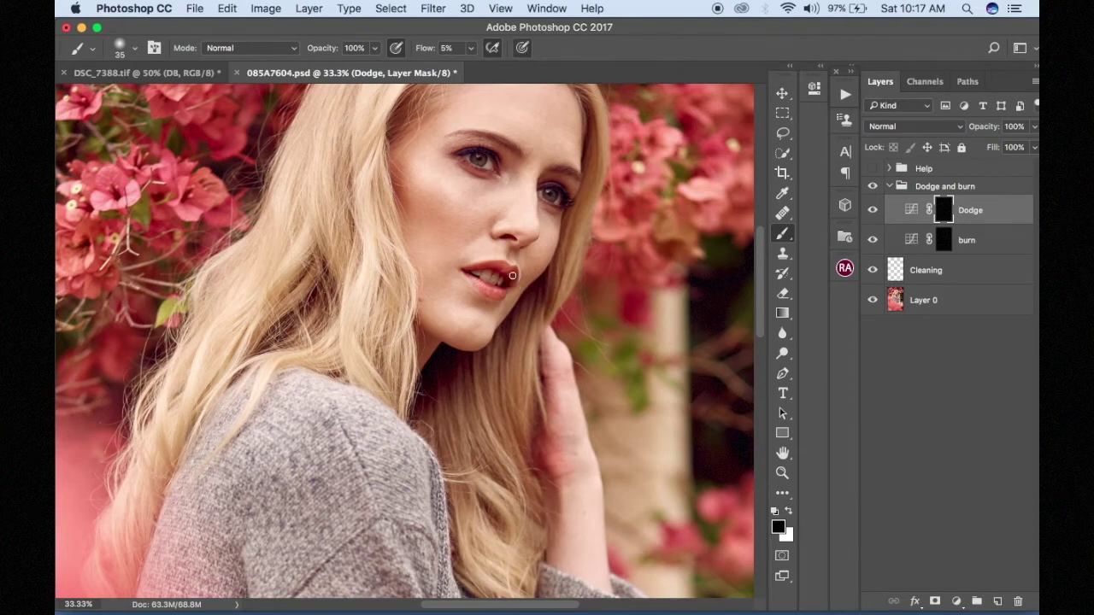
Step: Reduce the brush to 20 px, make white the foreground color and show the black-and-white Help group
key(bracketleft)
key(x)
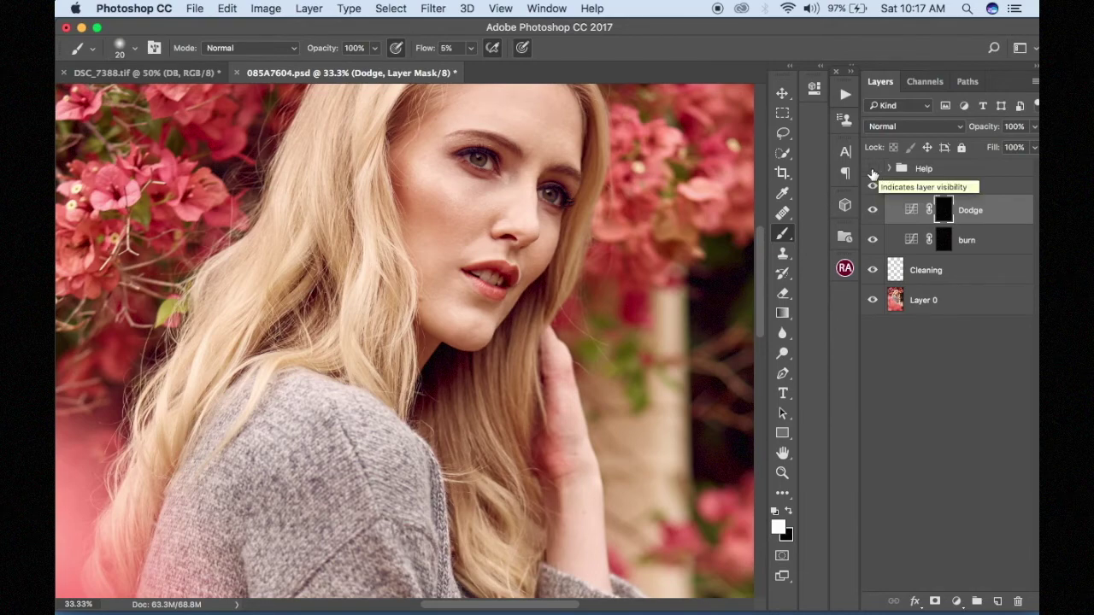
click(873, 171)
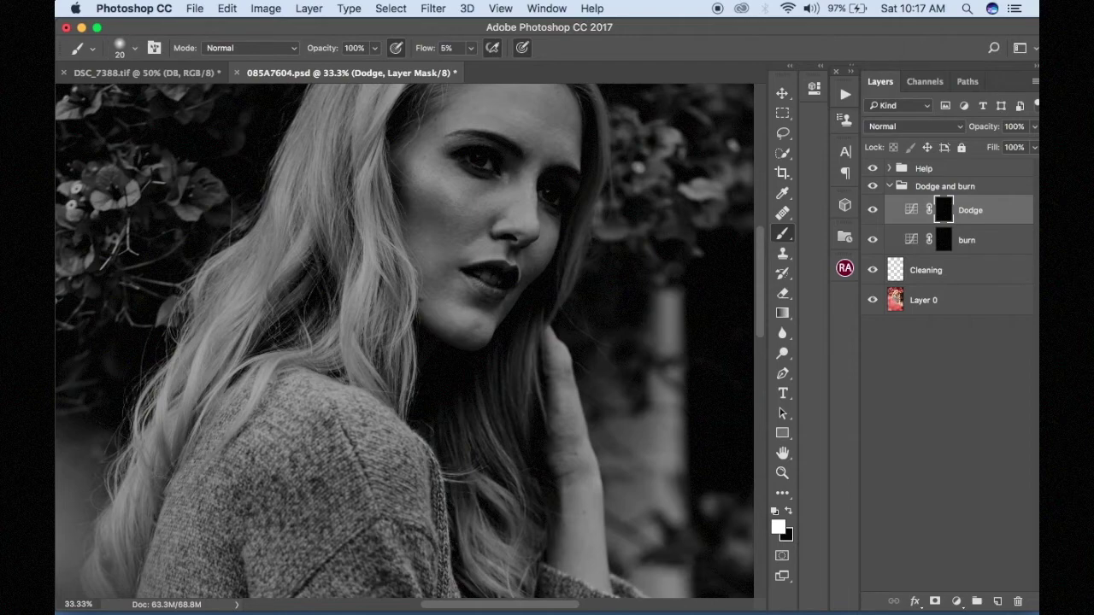
Step: Brush white on the Dodge mask over the dark patches around the eye and eyebrow with a 25 px brush
key(super+minus)
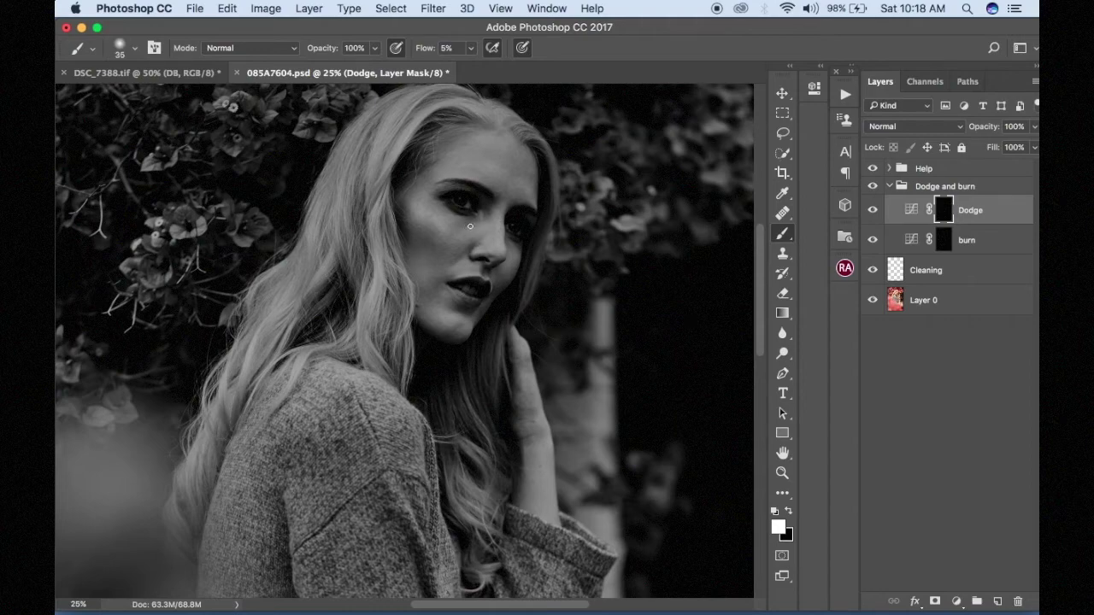
key(super+equal)
key(bracketleft)
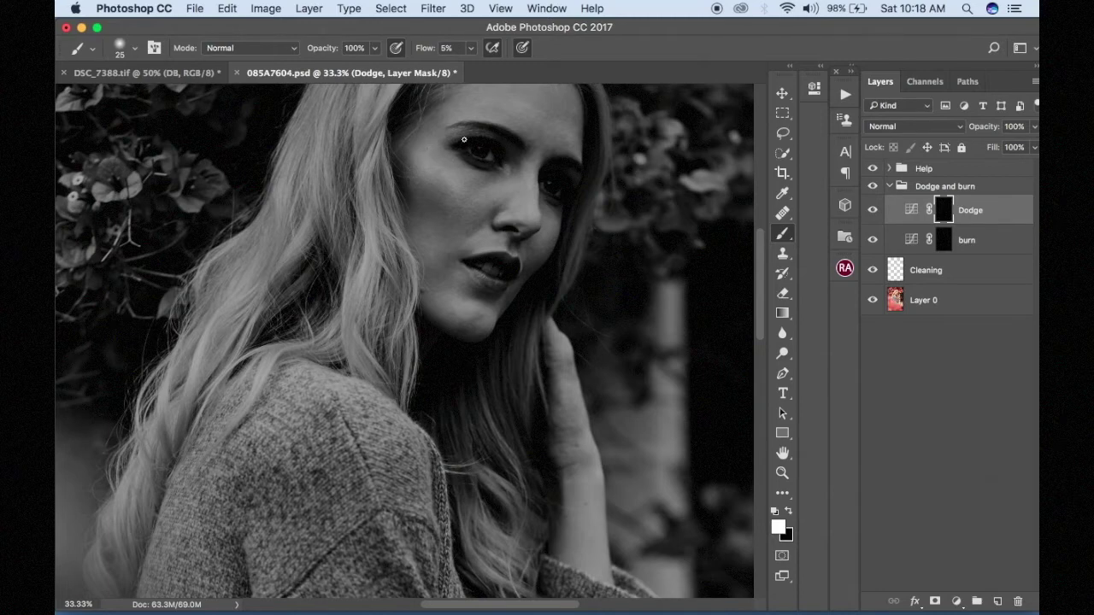
mouse_move(470, 132)
mouse_down()
mouse_move(443, 135)
mouse_move(465, 133)
mouse_up()
Step: Compare the retouch by switching the Dodge layer, the Help group and the Dodge and burn group off and on
click(872, 210)
click(872, 210)
key(super+minus)
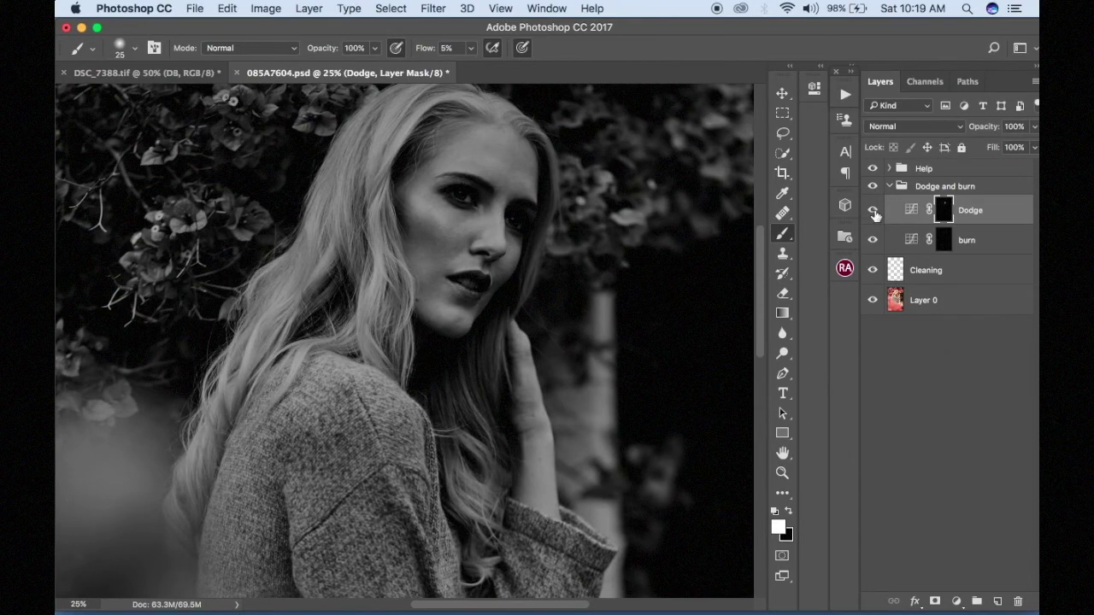
click(873, 171)
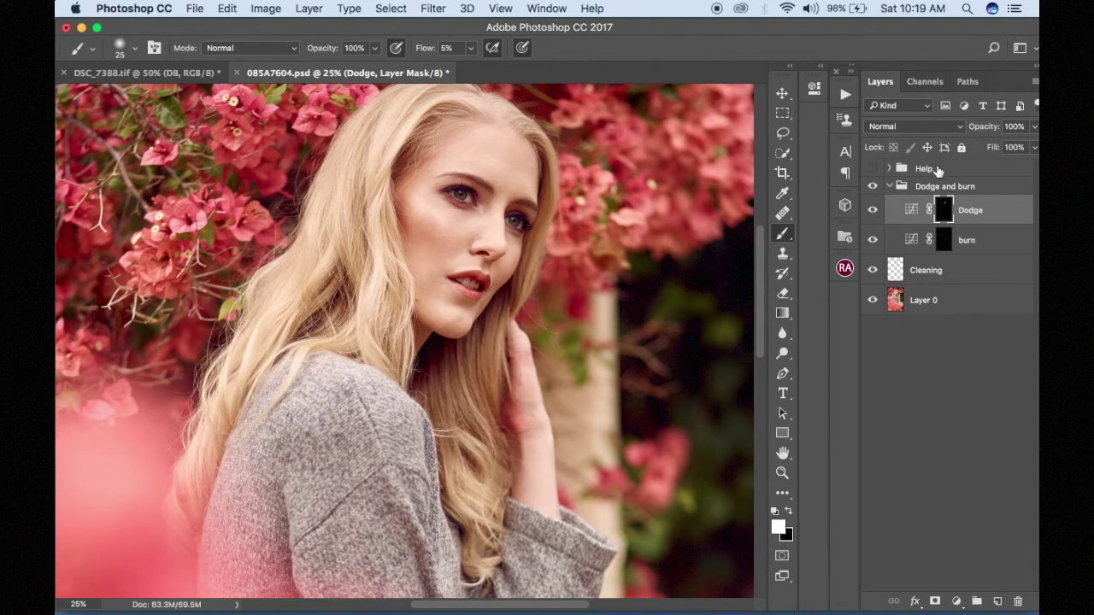
click(873, 170)
click(873, 170)
click(872, 170)
click(873, 170)
click(873, 170)
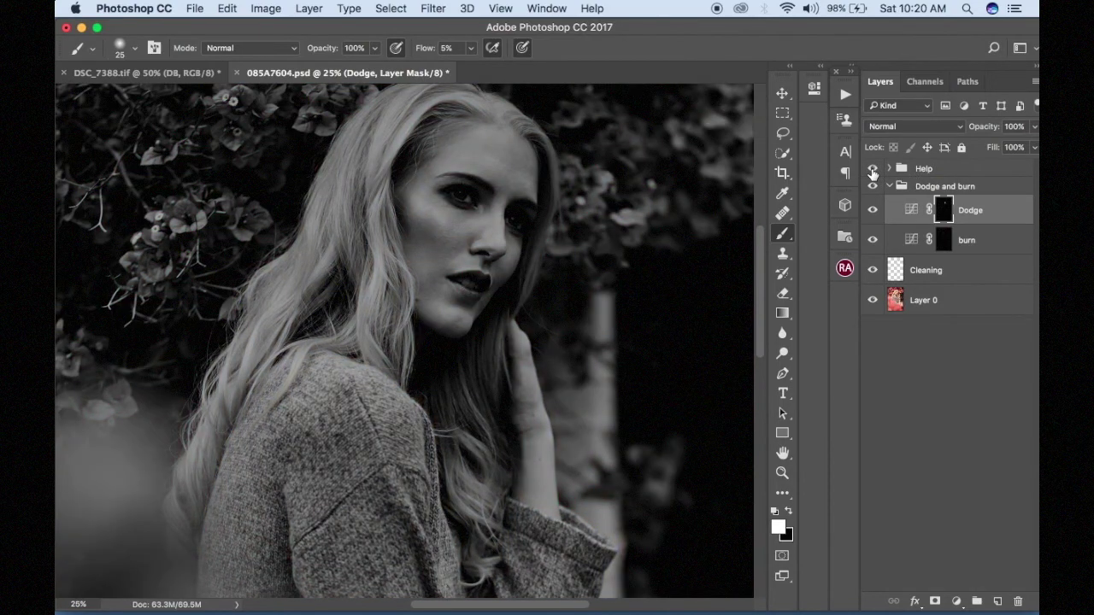
click(873, 170)
click(873, 170)
click(873, 170)
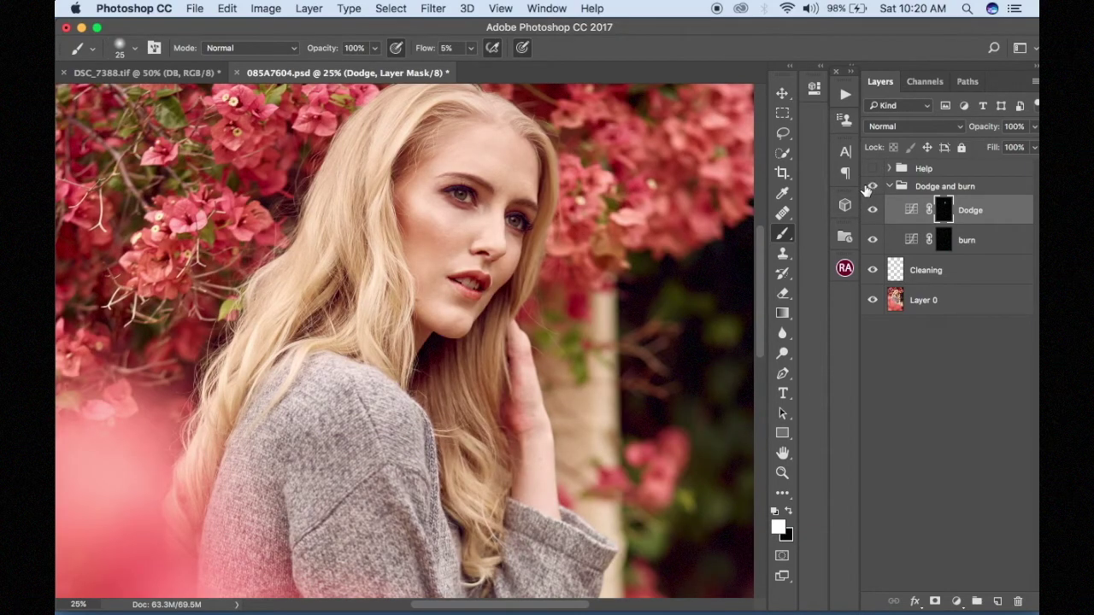
click(873, 187)
click(873, 187)
Step: Continue brightening dark areas of the subject on the Dodge mask, first with the Help group shown, then hidden, finishing with a 50 px brush
click(872, 168)
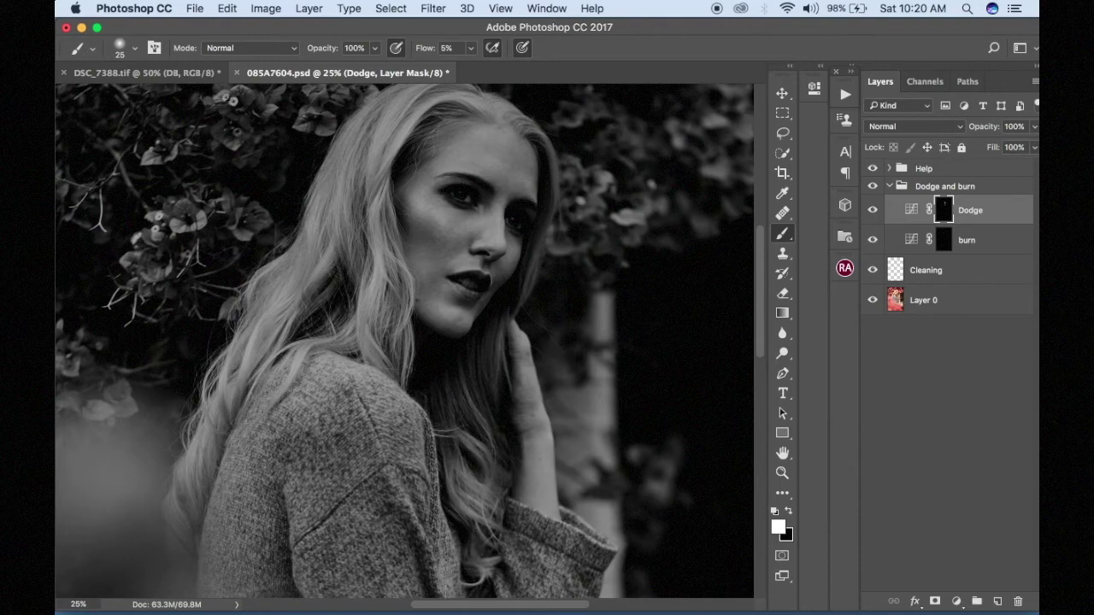
key(super+minus)
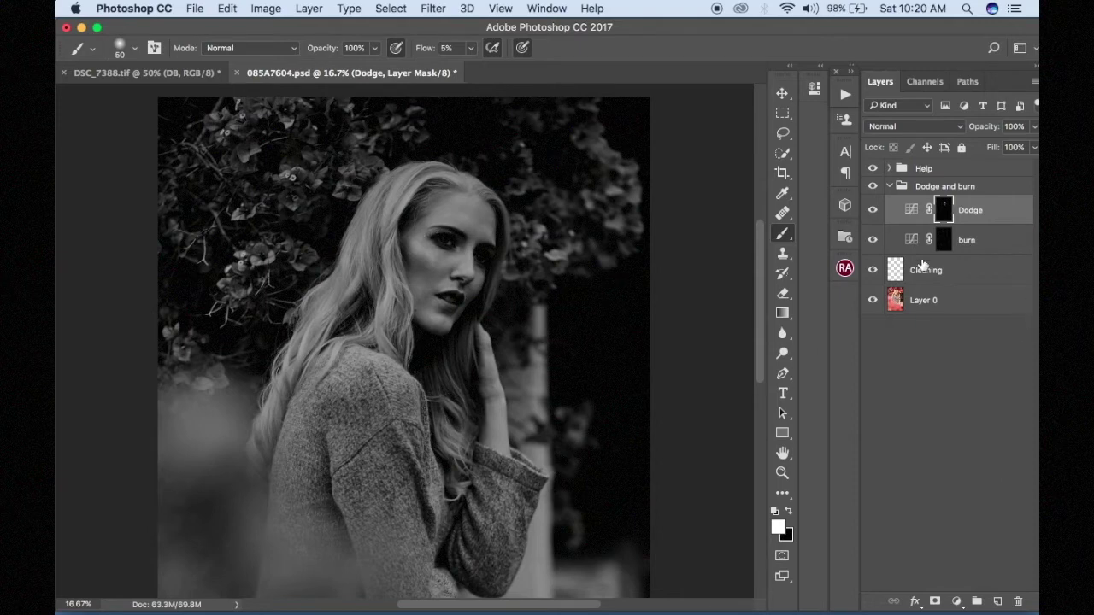
click(873, 169)
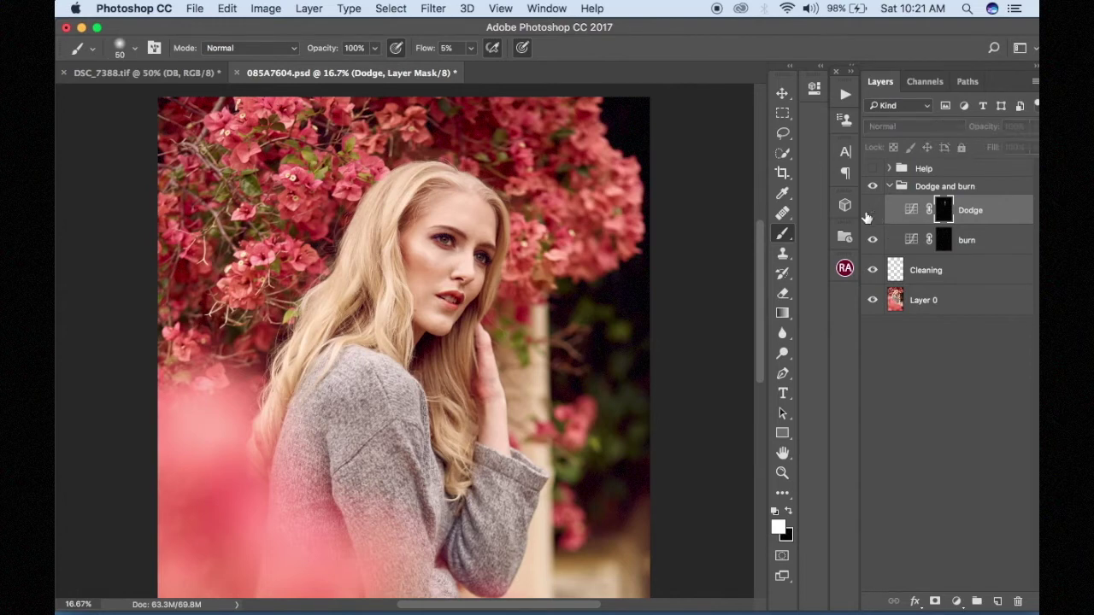
key(bracketright)
key(bracketright)
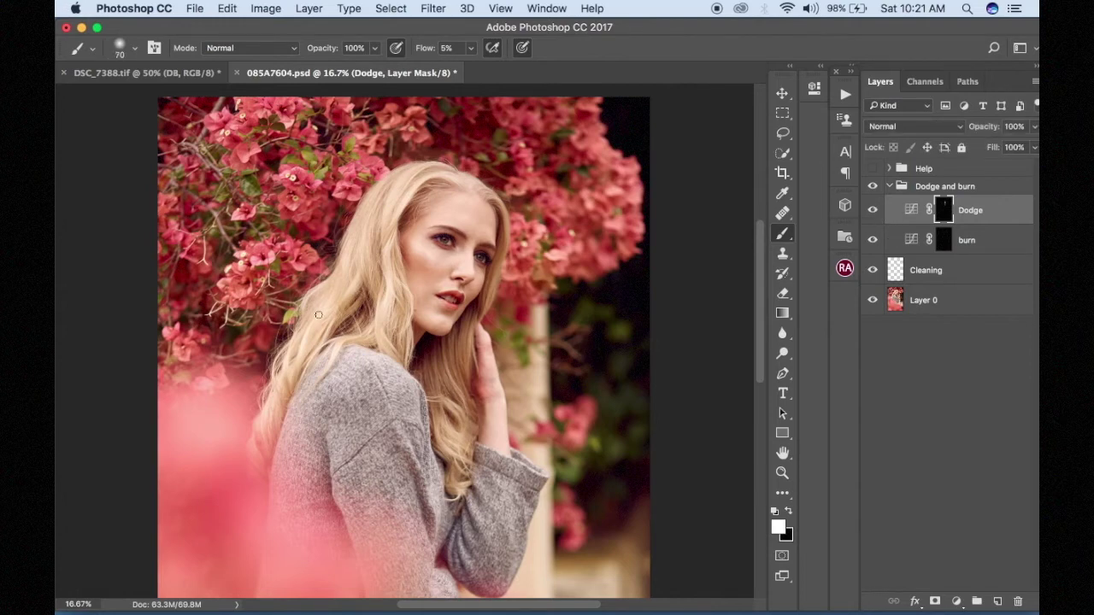
key(bracketleft)
key(bracketleft)
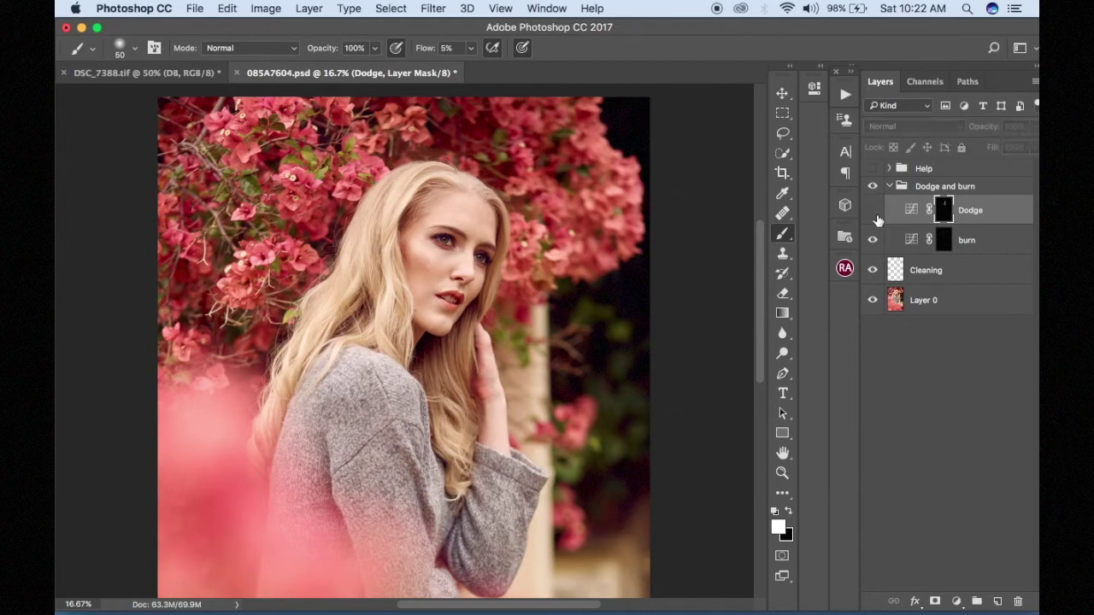
Step: Show the Help group and brush white on the Dodge mask over uneven dark patches on the face with a 20 px brush
click(872, 169)
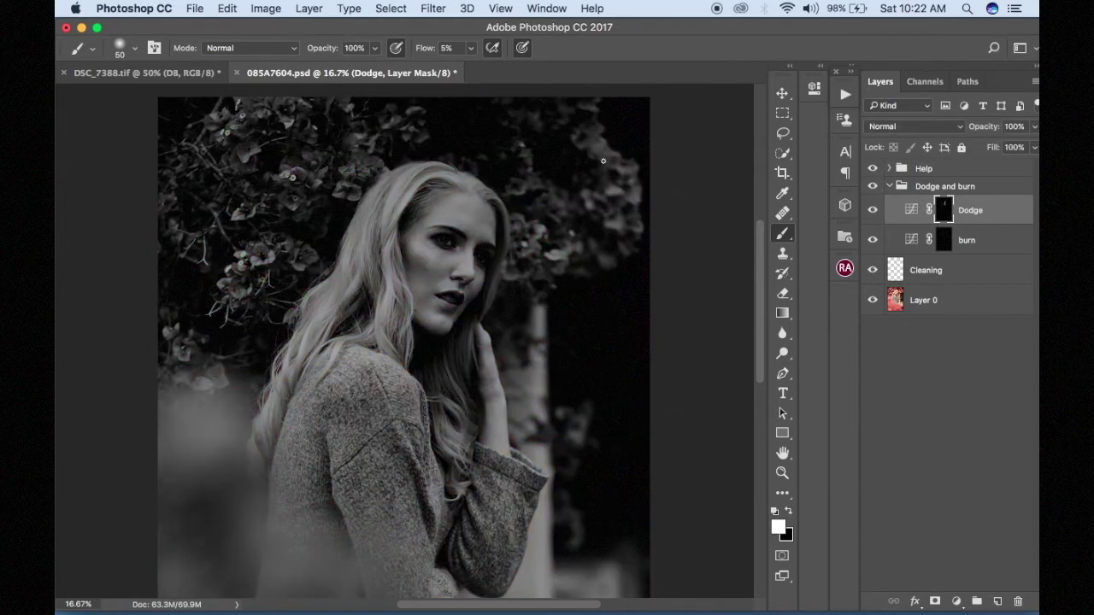
key(super+equal)
key(super+equal)
key(super+equal)
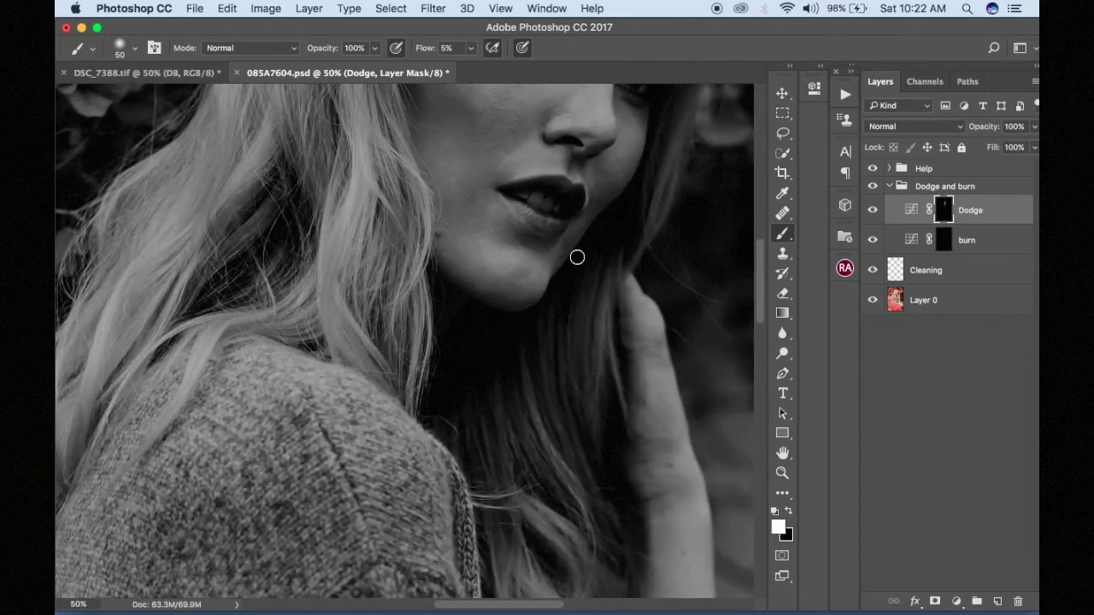
key(super+equal)
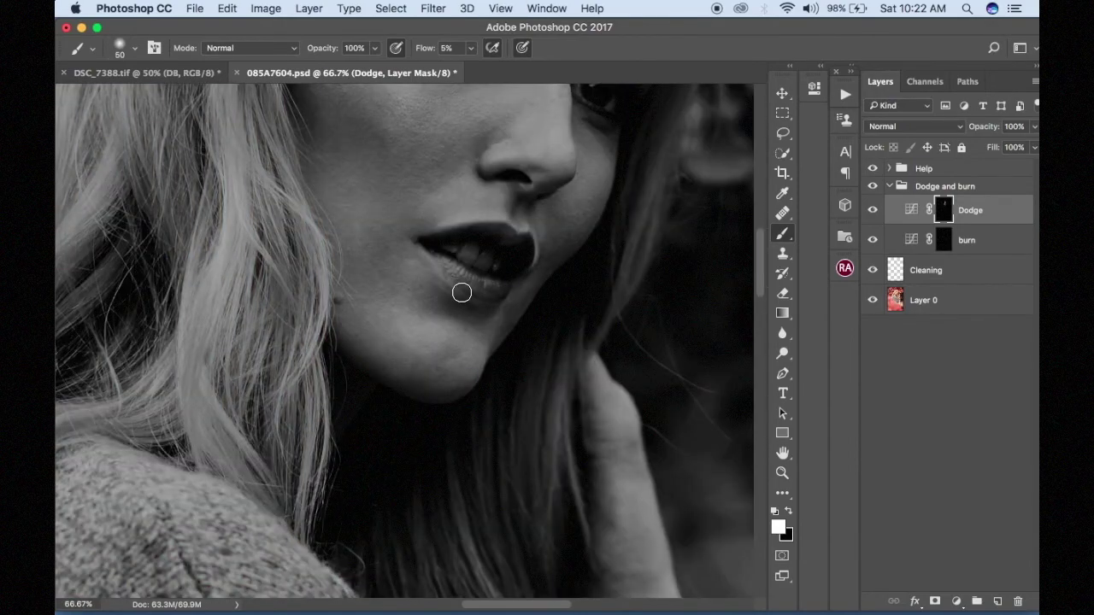
key(bracketleft)
key(bracketleft)
key(bracketleft)
key(bracketleft)
key(bracketleft)
key(bracketleft)
scroll(427, 323, up, 3)
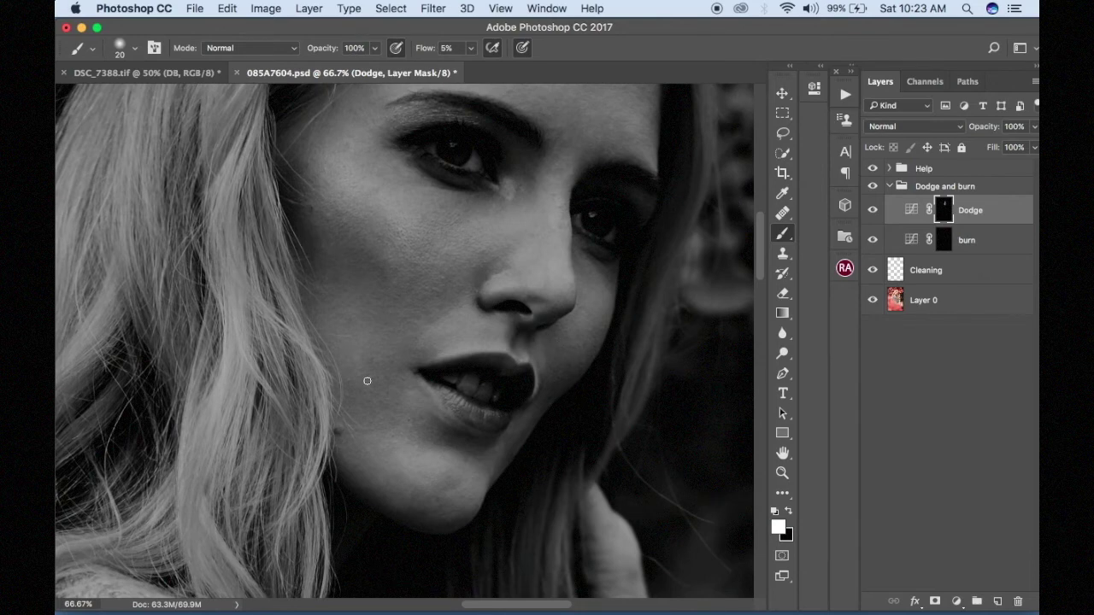
scroll(368, 380, up, 2)
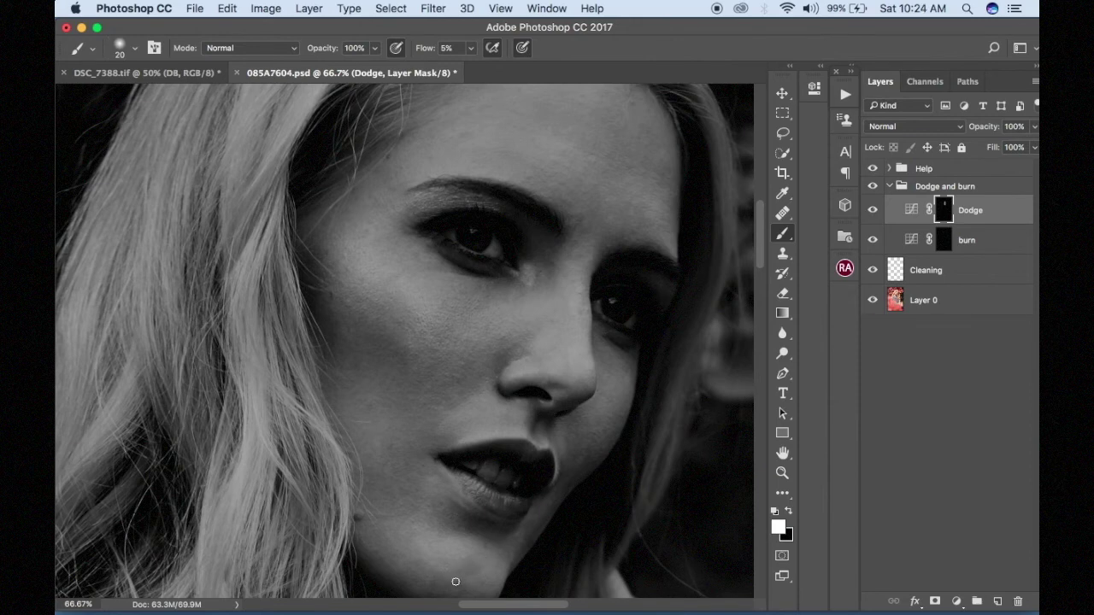
Step: Hide the Help group and compare the face in color with the Dodge and burn group off and on
click(873, 170)
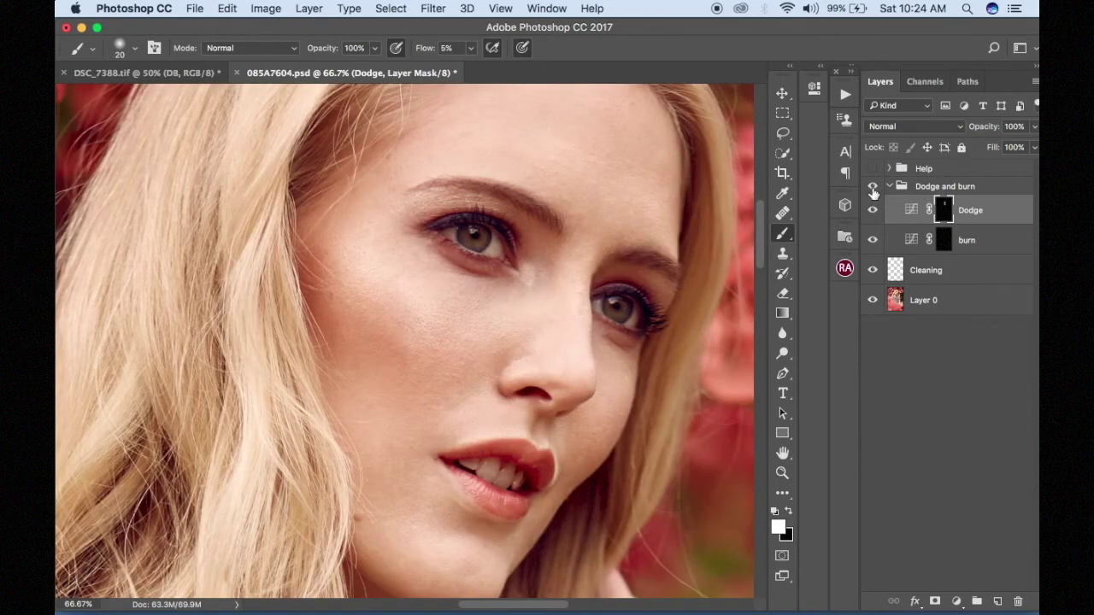
click(873, 187)
click(872, 188)
click(873, 187)
click(873, 187)
click(873, 188)
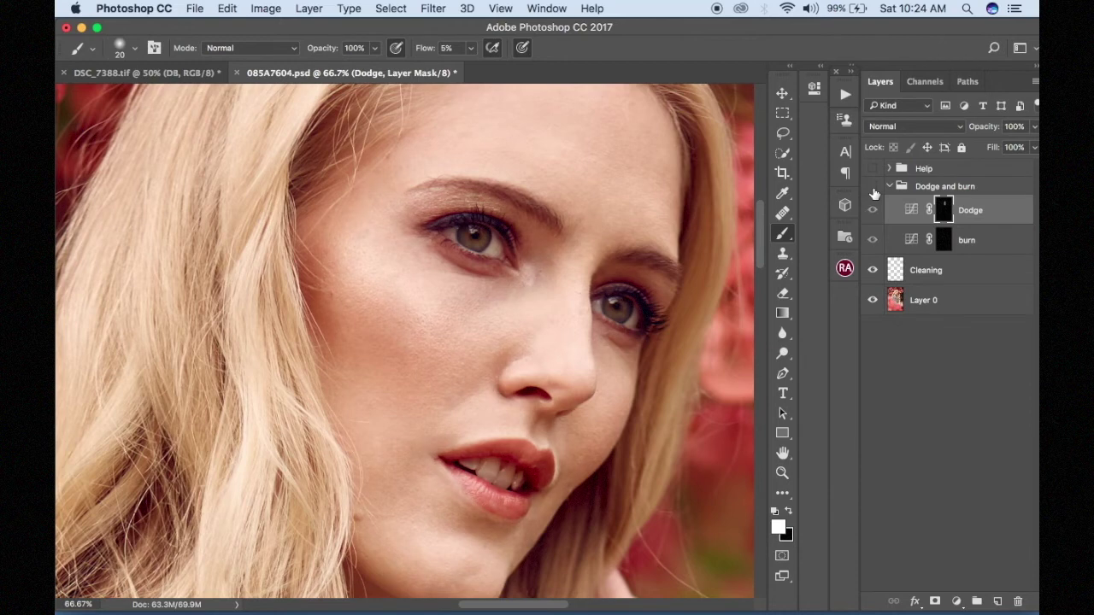
click(873, 188)
click(873, 187)
click(873, 188)
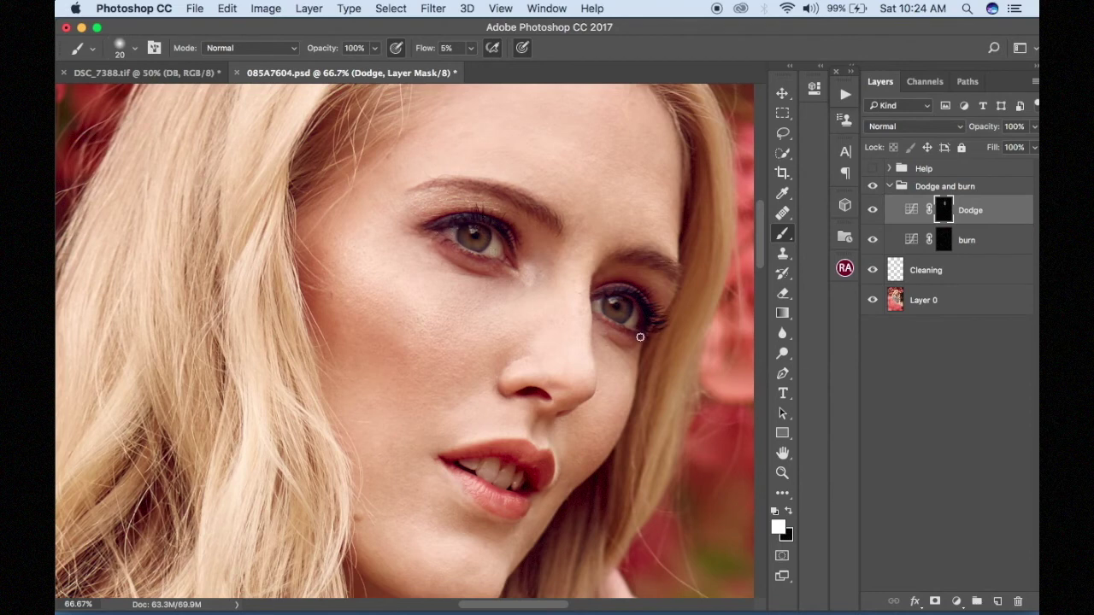
Step: Enlarge the brush to 175 px for broad brightening of the face on the Dodge mask
key(bracketright)
key(bracketright)
key(bracketright)
key(bracketright)
key(bracketright)
key(bracketright)
key(bracketright)
key(bracketright)
key(bracketright)
key(bracketright)
key(bracketright)
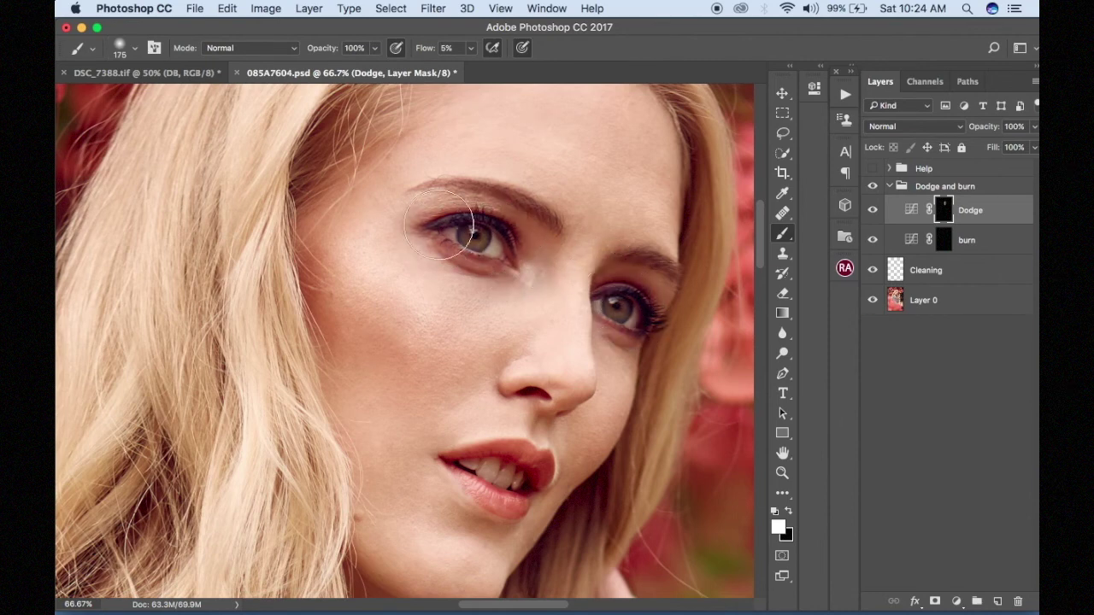
Step: Compare the close-up of the face with the Dodge layer hidden and shown
click(873, 211)
click(873, 211)
click(873, 211)
click(873, 211)
Step: Reduce the brush size to 40 px
key(bracketleft)
key(bracketleft)
key(bracketleft)
key(bracketleft)
key(bracketleft)
key(bracketleft)
key(bracketleft)
key(bracketleft)
key(bracketleft)
Step: Check the Dodge layer's effect on the wider portrait by switching its visibility off and on repeatedly
key(super+minus)
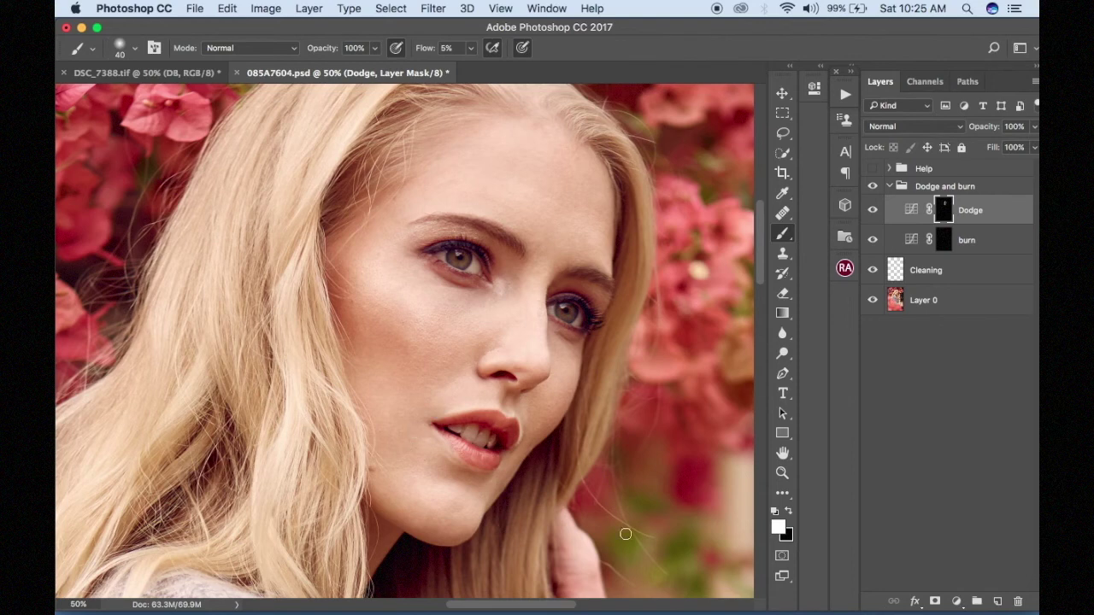
scroll(315, 148, up, 3)
scroll(316, 148, left, 3)
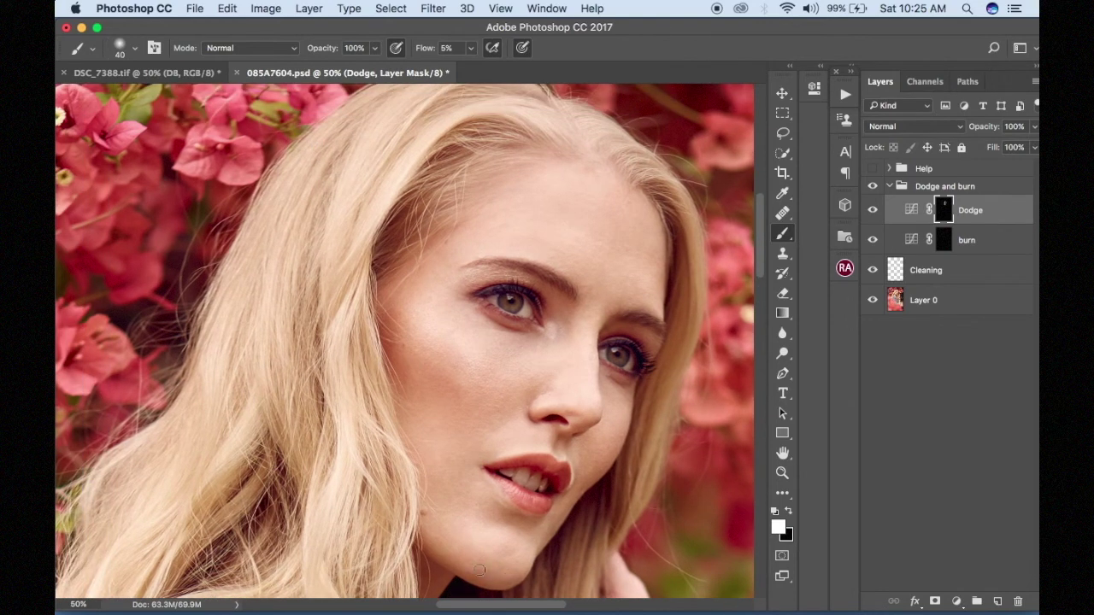
key(super+minus)
key(super+minus)
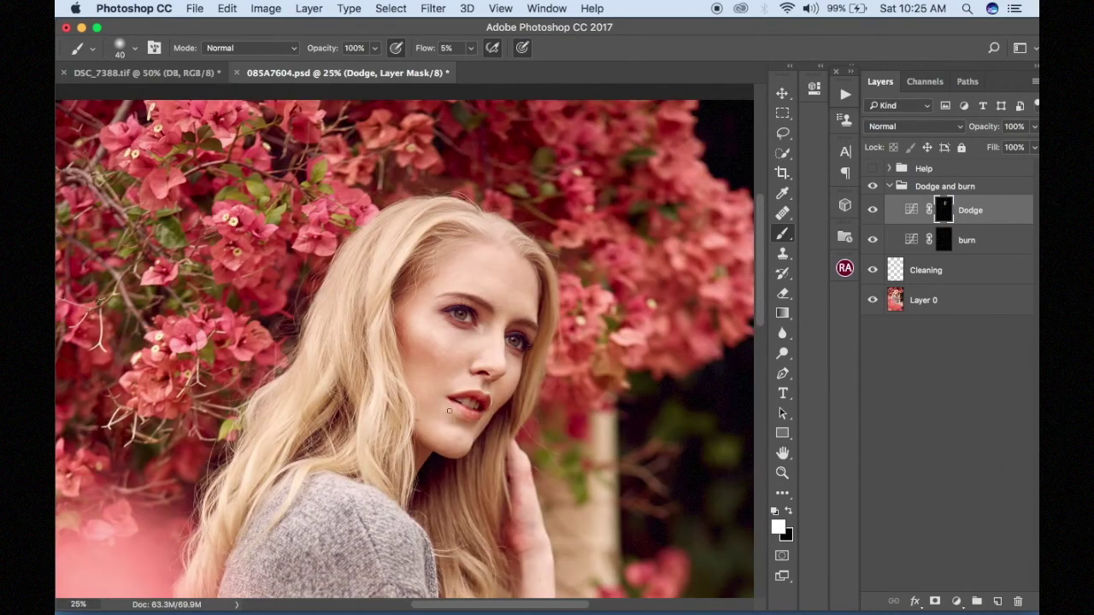
click(872, 210)
click(872, 210)
click(872, 211)
click(872, 210)
click(872, 211)
click(872, 210)
click(872, 210)
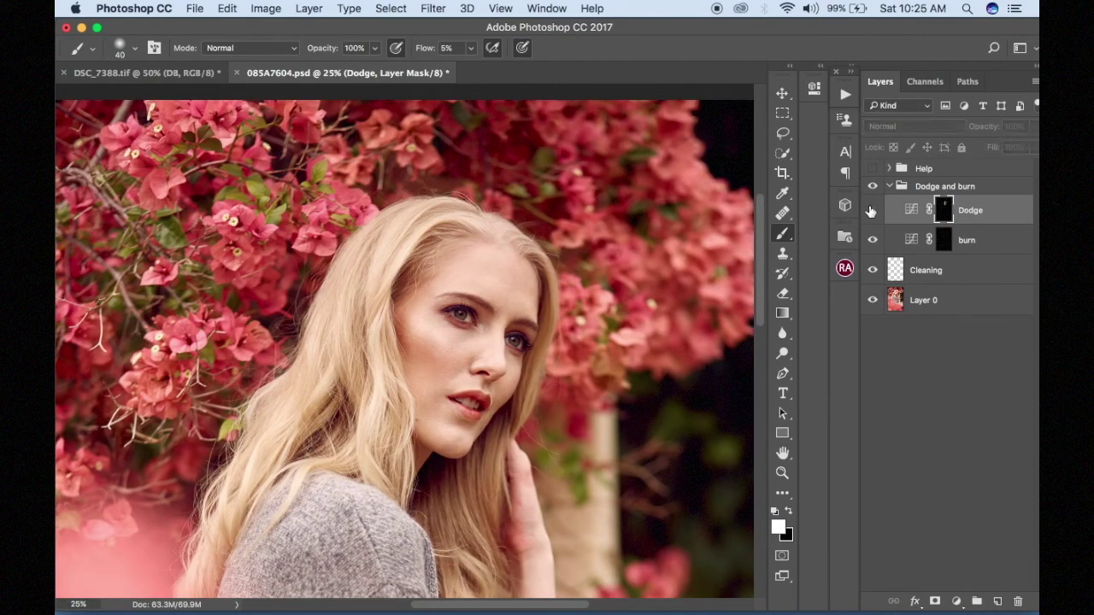
click(872, 210)
key(super+minus)
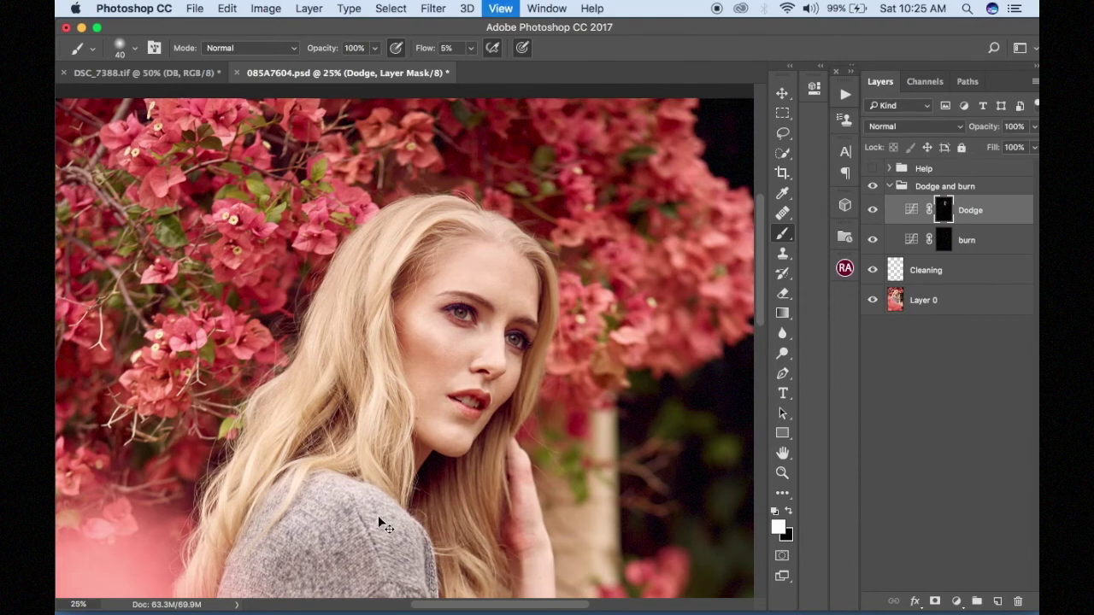
Step: Brighten the upper forehead near the hairline on the Dodge mask and enlarge the brush to 80 px
scroll(427, 359, down, 3)
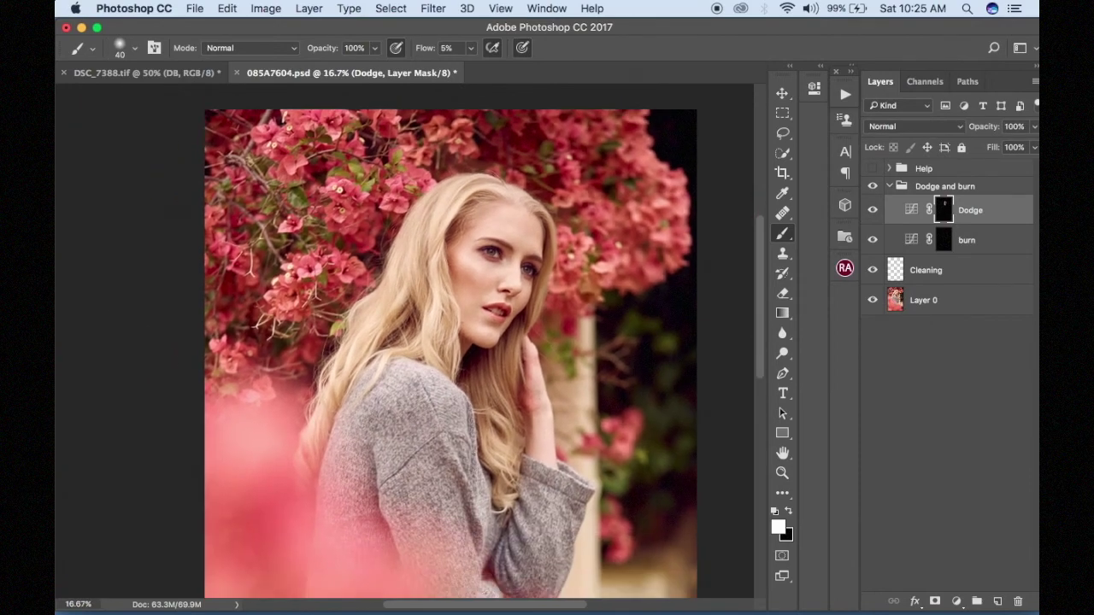
key(super+plus)
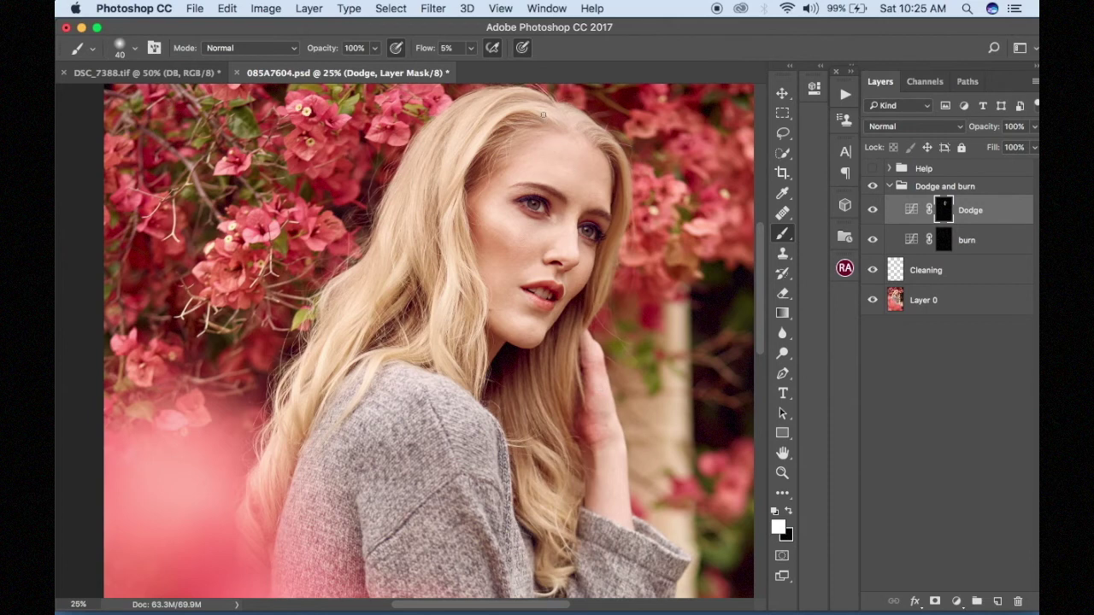
drag(562, 120, 550, 136)
key(bracketright)
key(bracketright)
key(bracketright)
key(bracketright)
Step: Show the black-and-white Help group and compare the portrait with the Dodge layer hidden and shown
click(873, 170)
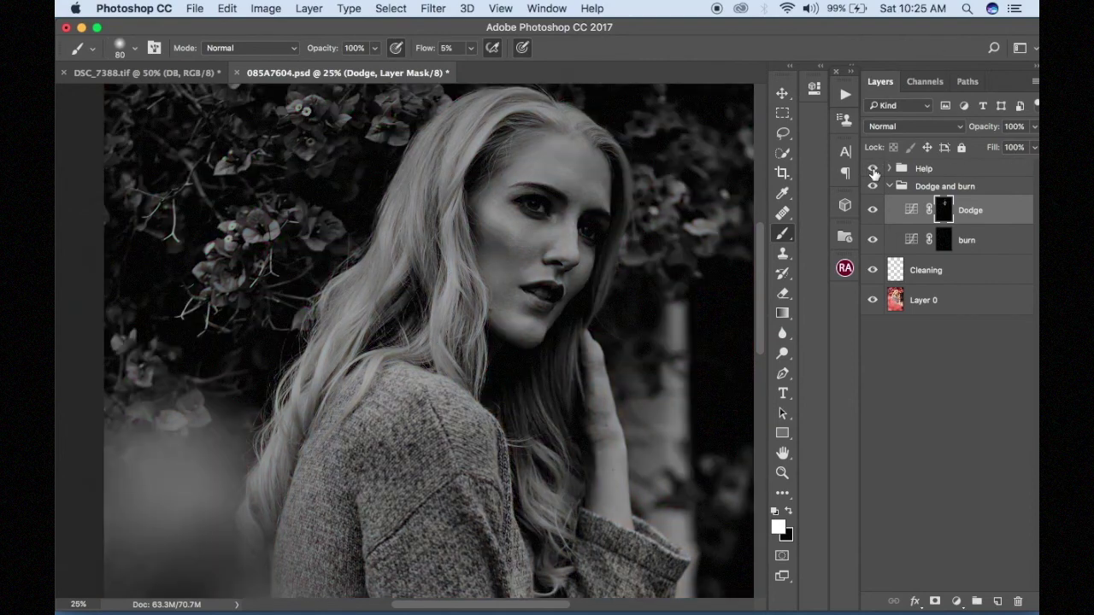
click(874, 212)
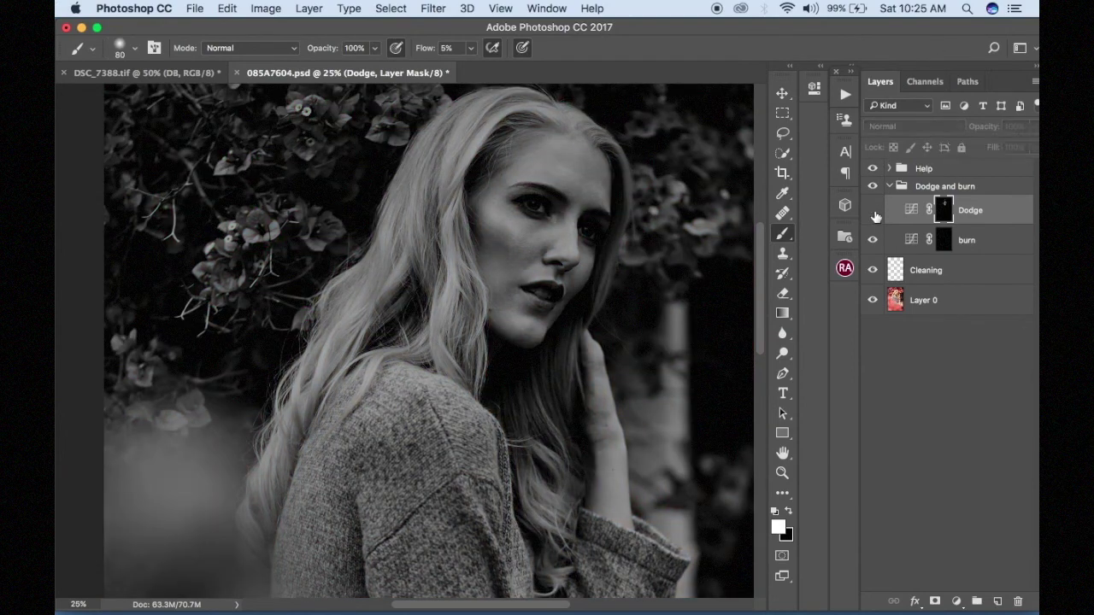
click(874, 213)
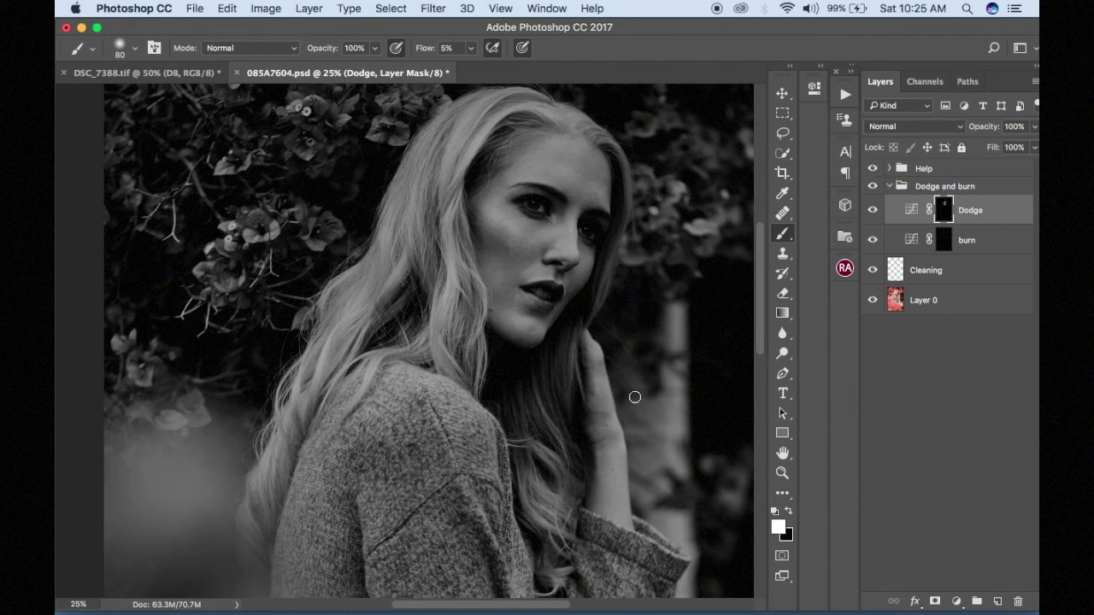
Step: Enlarge the brush to 200 px for broad brightening on the Dodge mask and undo the last stroke
key(bracketright)
key(bracketright)
key(bracketright)
key(bracketright)
key(bracketright)
key(bracketright)
key(bracketright)
key(bracketright)
key(bracketleft)
key(bracketleft)
key(bracketleft)
key(bracketleft)
key(bracketleft)
key(bracketleft)
key(bracketleft)
key(bracketleft)
key(bracketleft)
key(bracketright)
key(bracketright)
key(bracketright)
key(bracketright)
key(bracketright)
key(bracketright)
key(bracketright)
key(bracketright)
key(bracketright)
key(bracketright)
key(bracketright)
key(bracketright)
key(bracketleft)
key(bracketleft)
key(bracketleft)
key(bracketleft)
key(super+z)
Step: Hide the Help group and compare the color portrait with the Dodge layer switched off and on repeatedly
click(873, 169)
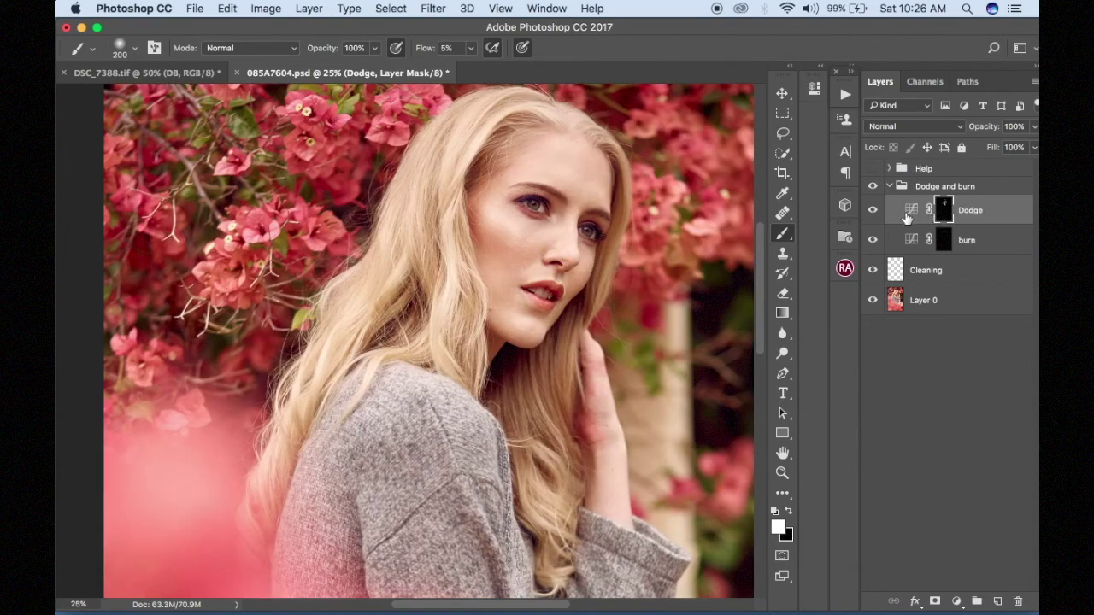
click(873, 199)
click(873, 199)
click(873, 199)
click(873, 199)
click(873, 199)
click(872, 200)
key(super+minus)
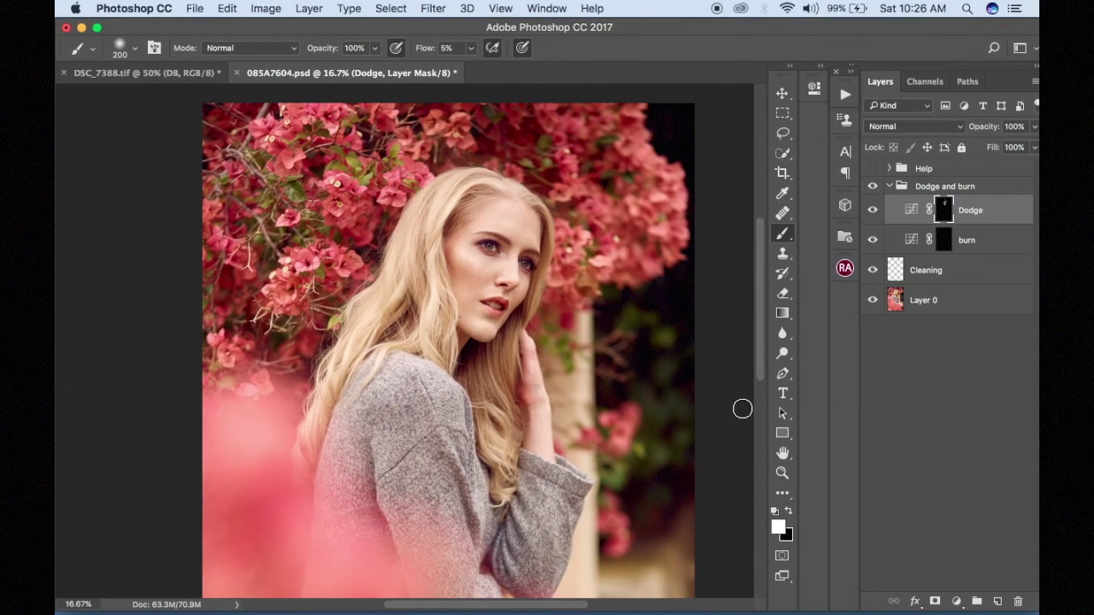
Step: On the burn layer's mask, darken the eyebrow and eye area of the face with a 25 px brush
key(super+plus)
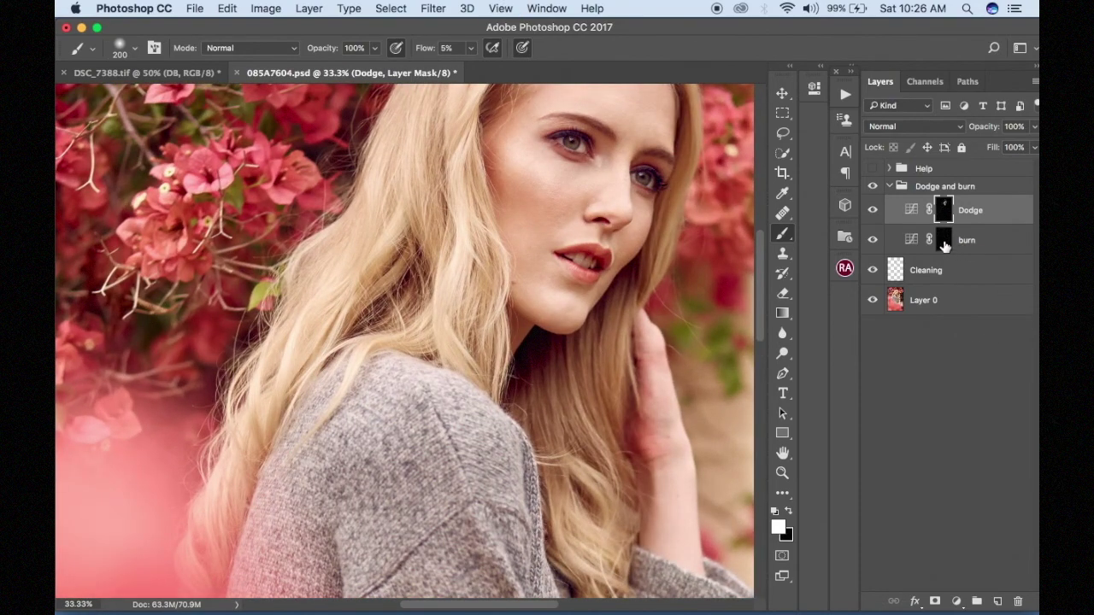
click(944, 243)
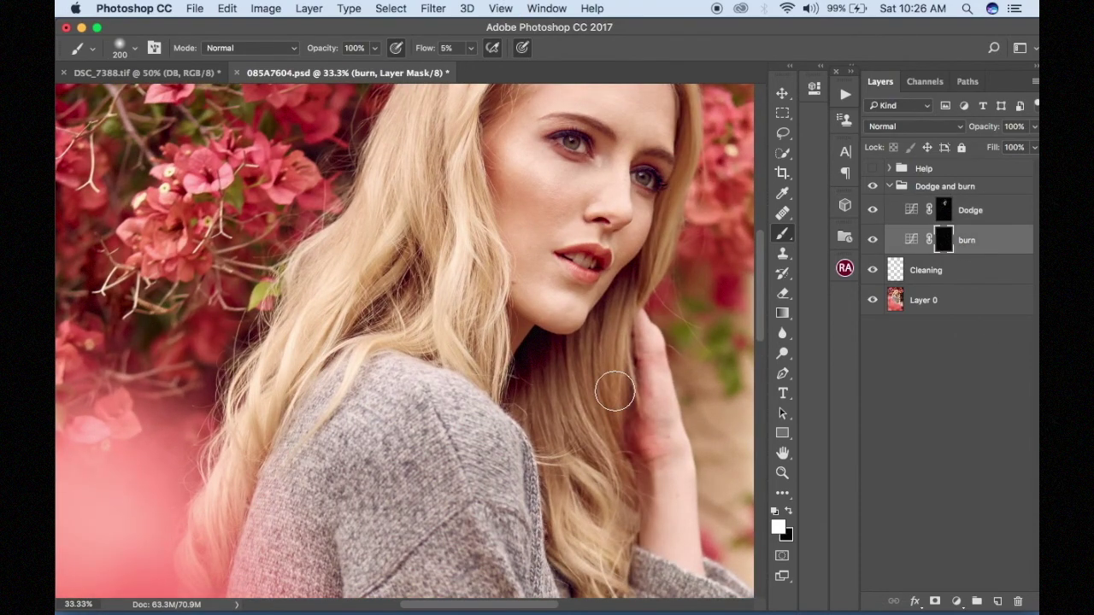
scroll(616, 392, right, 2)
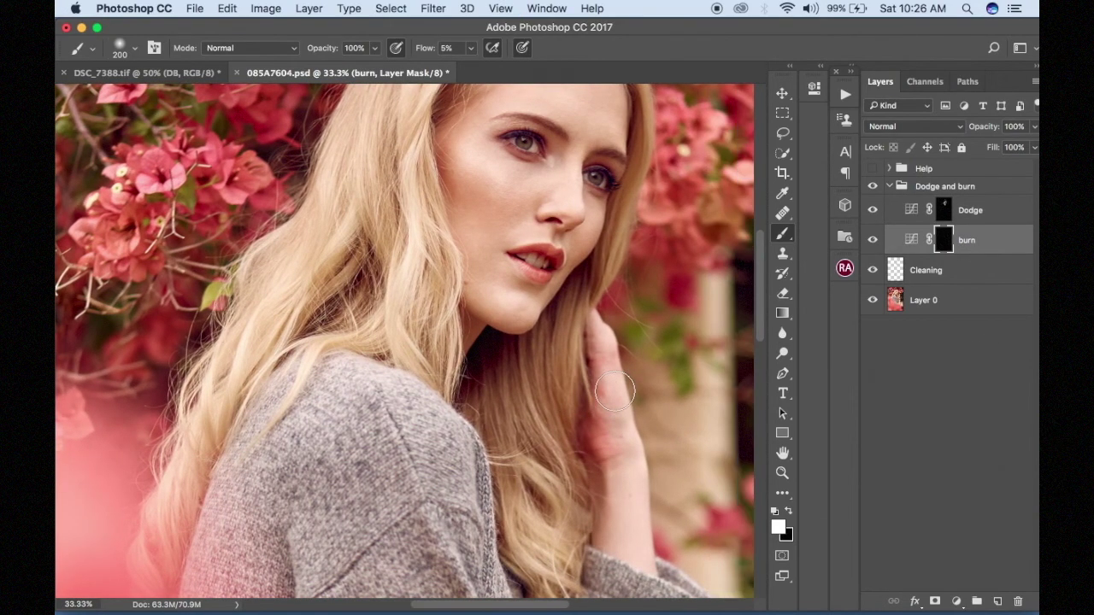
key(bracketleft)
key(bracketleft)
key(bracketleft)
key(bracketleft)
key(bracketleft)
key(bracketleft)
key(bracketleft)
key(super+plus)
key(super+plus)
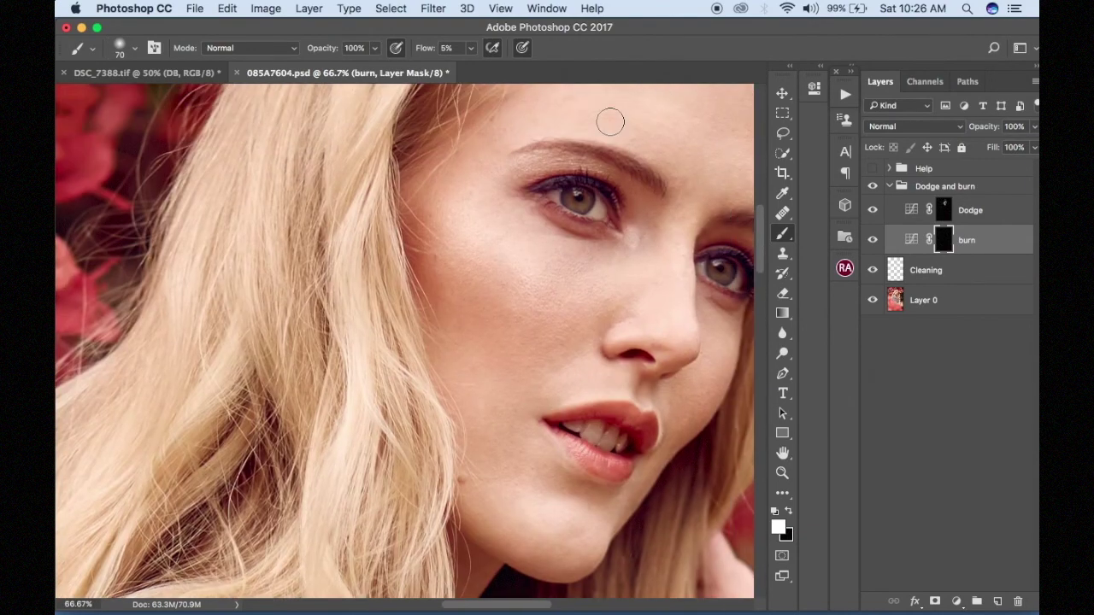
key(bracketleft)
key(bracketleft)
key(bracketleft)
key(bracketleft)
key(bracketleft)
key(bracketleft)
drag(595, 145, 604, 149)
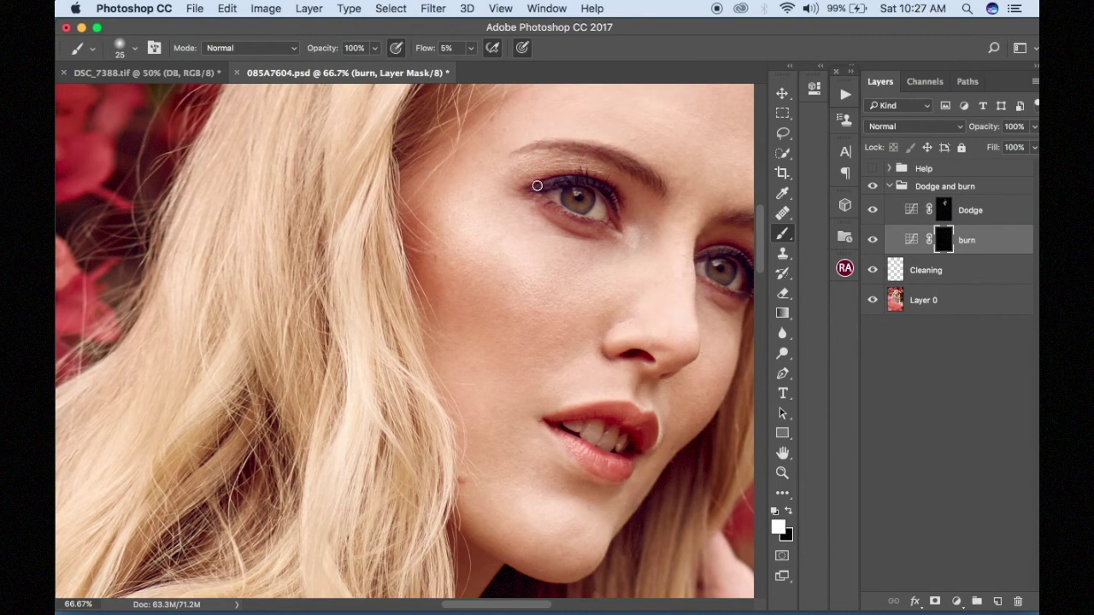
scroll(540, 184, right, 5)
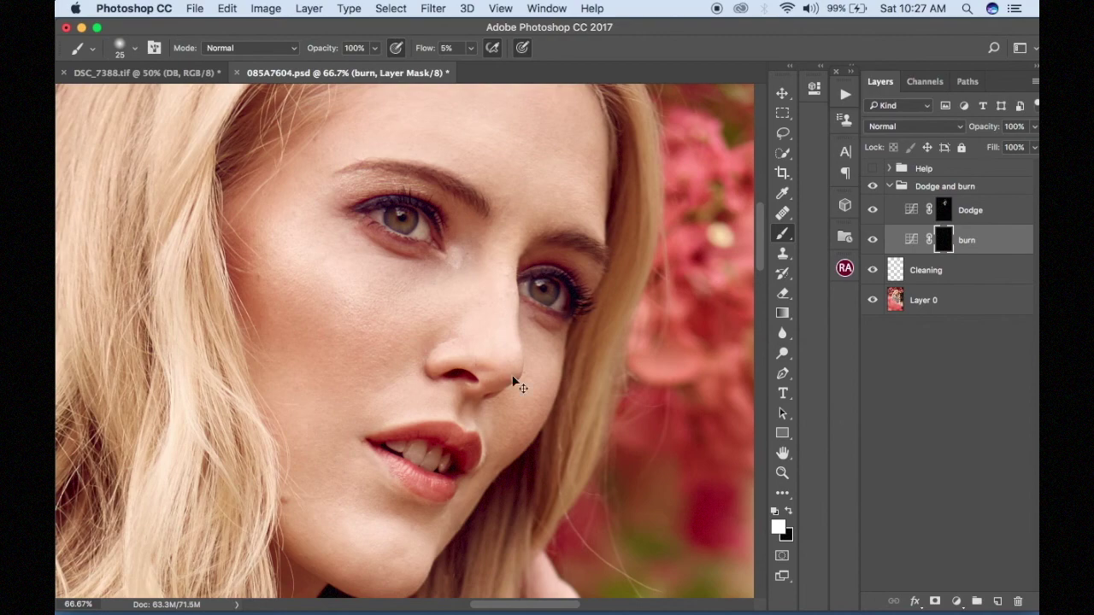
Step: Compare the portrait with the burn layer hidden and shown
key(super+minus)
key(super+minus)
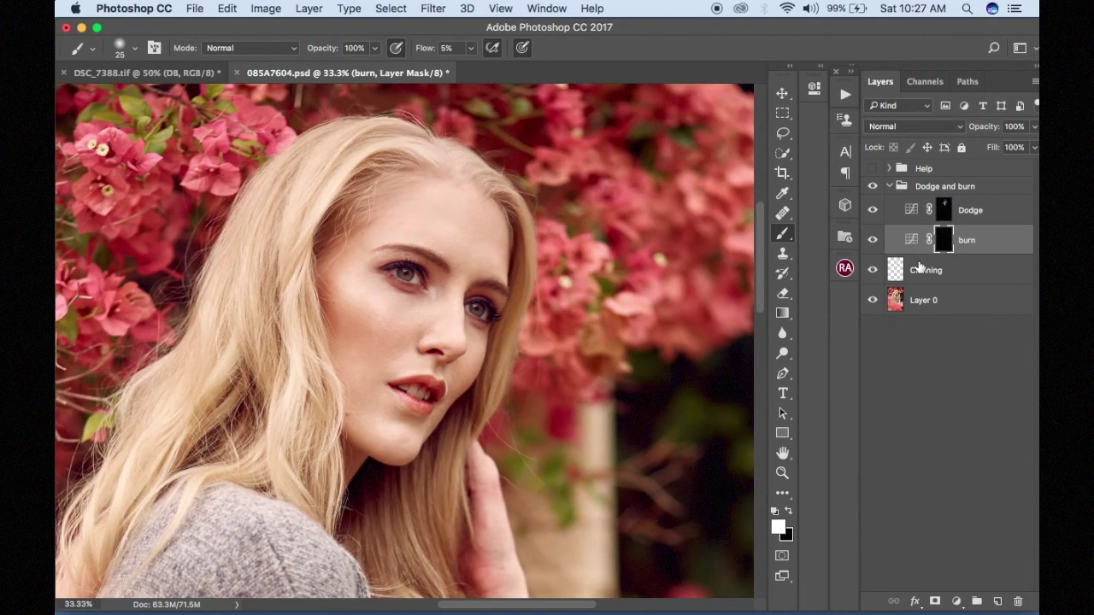
click(874, 241)
click(874, 242)
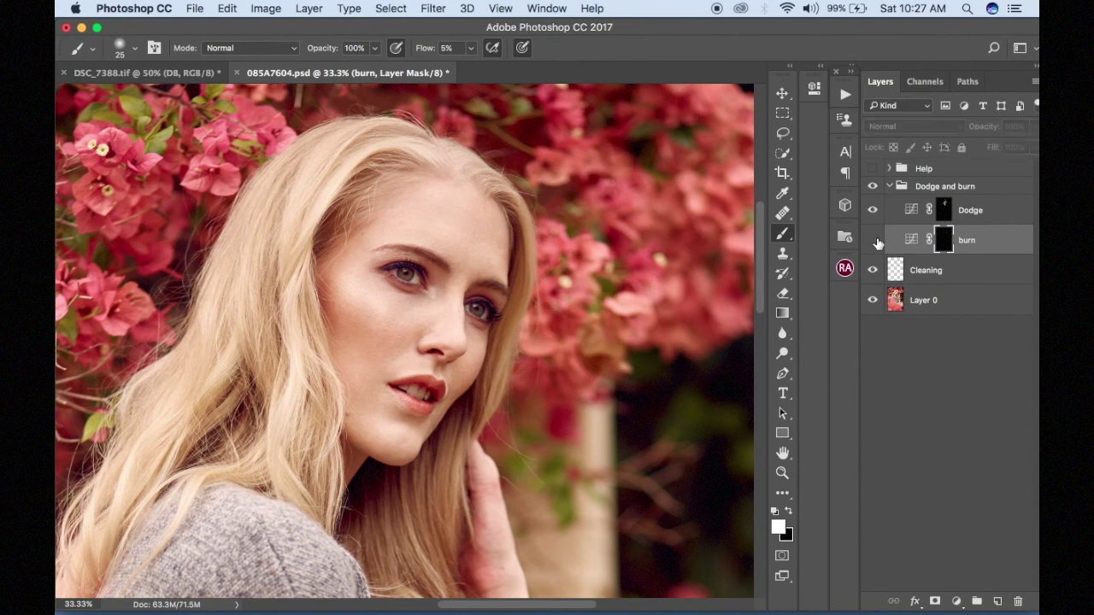
click(874, 241)
click(874, 242)
Step: Select the Cleaning layer, then collapse and reopen the Dodge and burn group
scroll(632, 521, down, 3)
scroll(632, 522, left, 4)
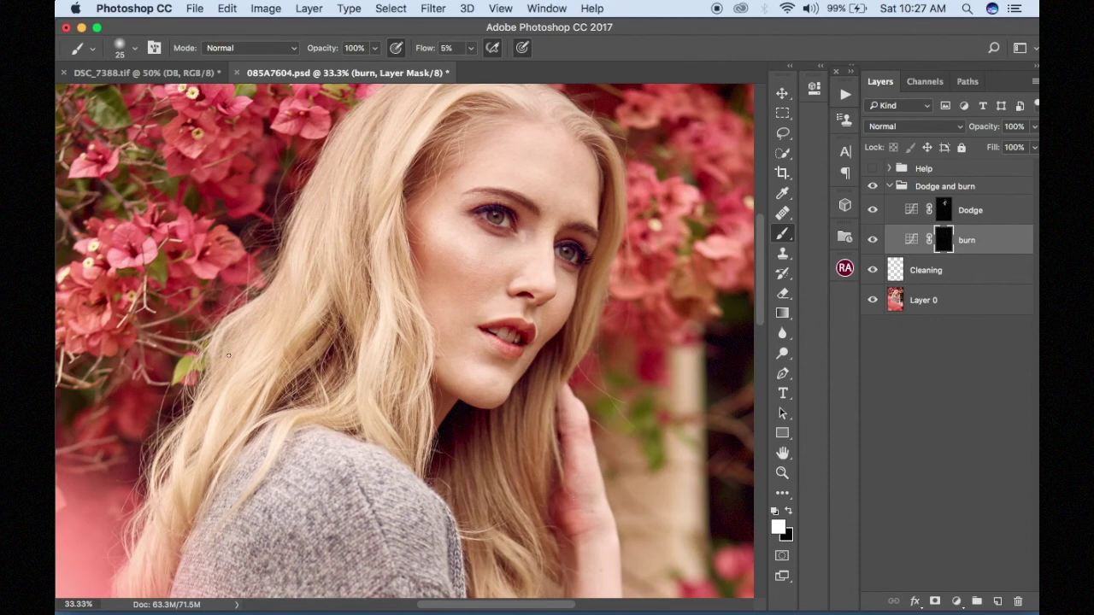
key(super+minus)
key(super+minus)
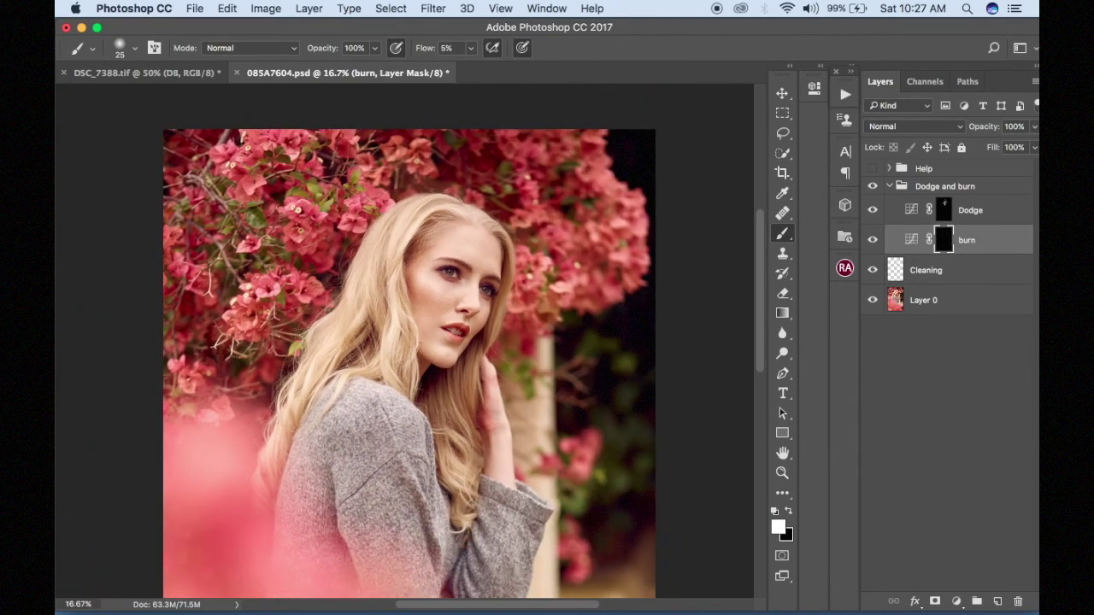
scroll(409, 342, down, 3)
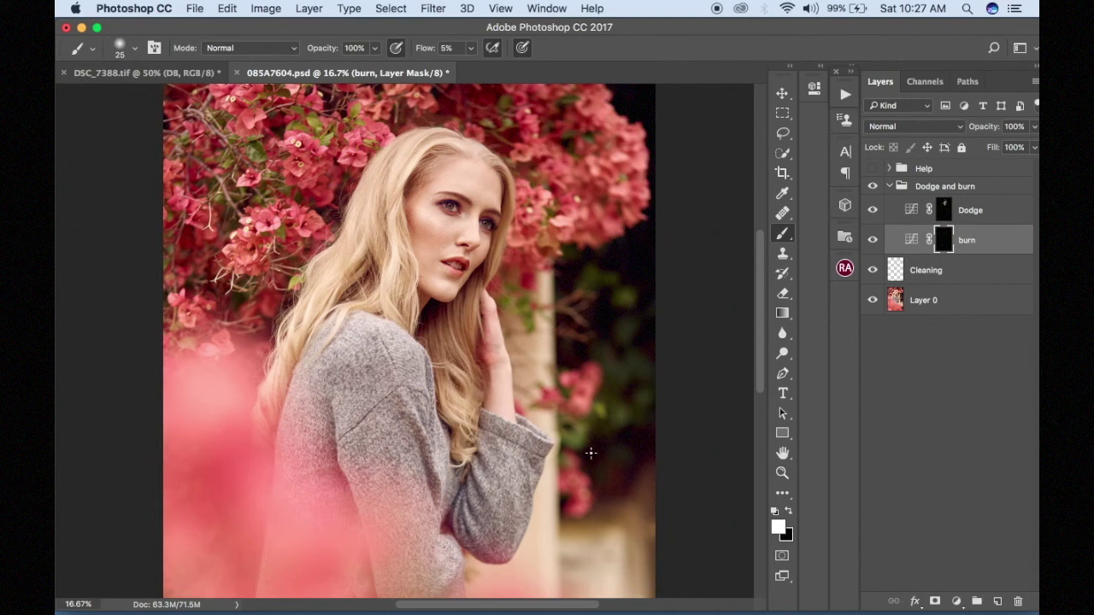
scroll(590, 453, down, 5)
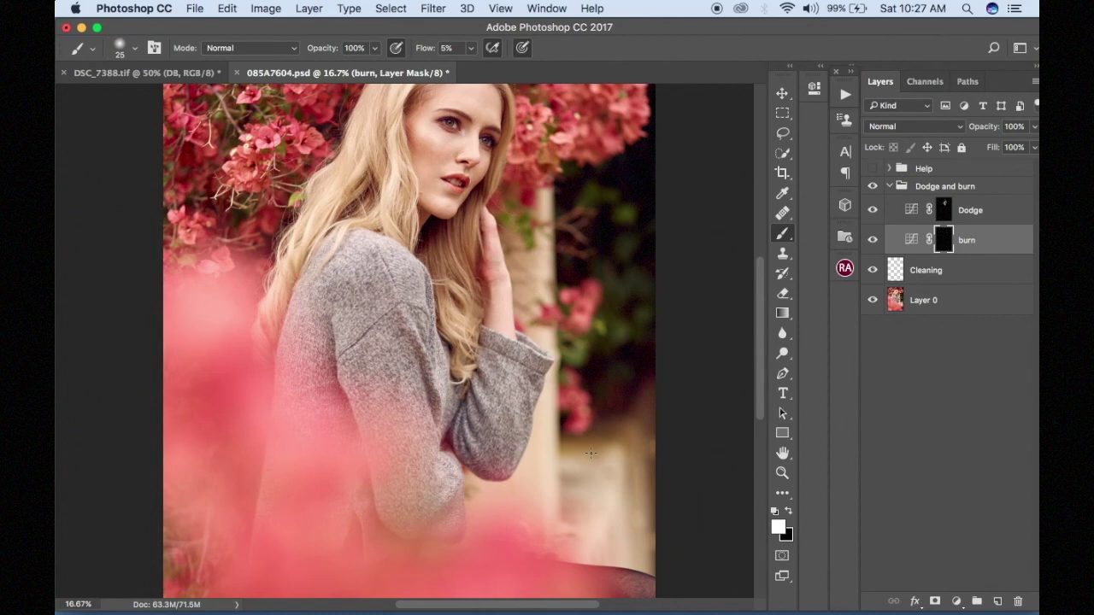
click(925, 270)
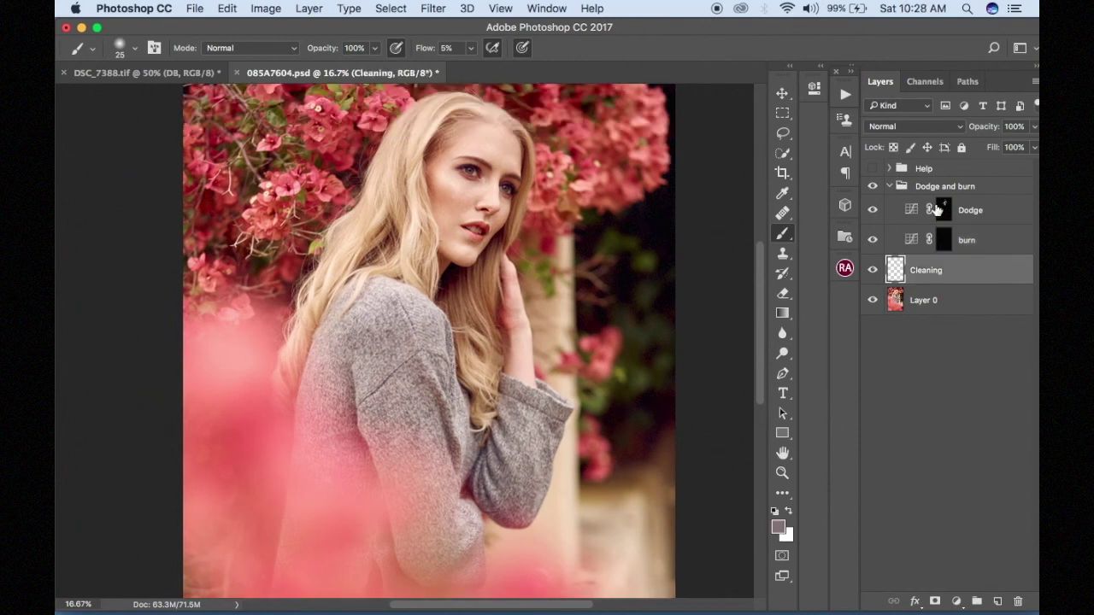
click(890, 186)
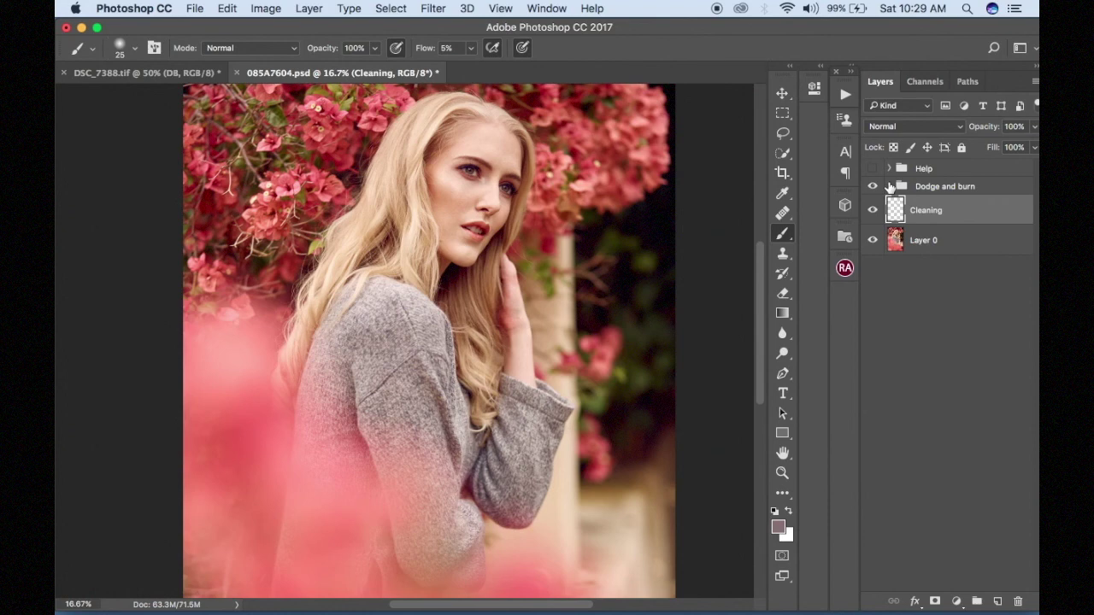
click(889, 186)
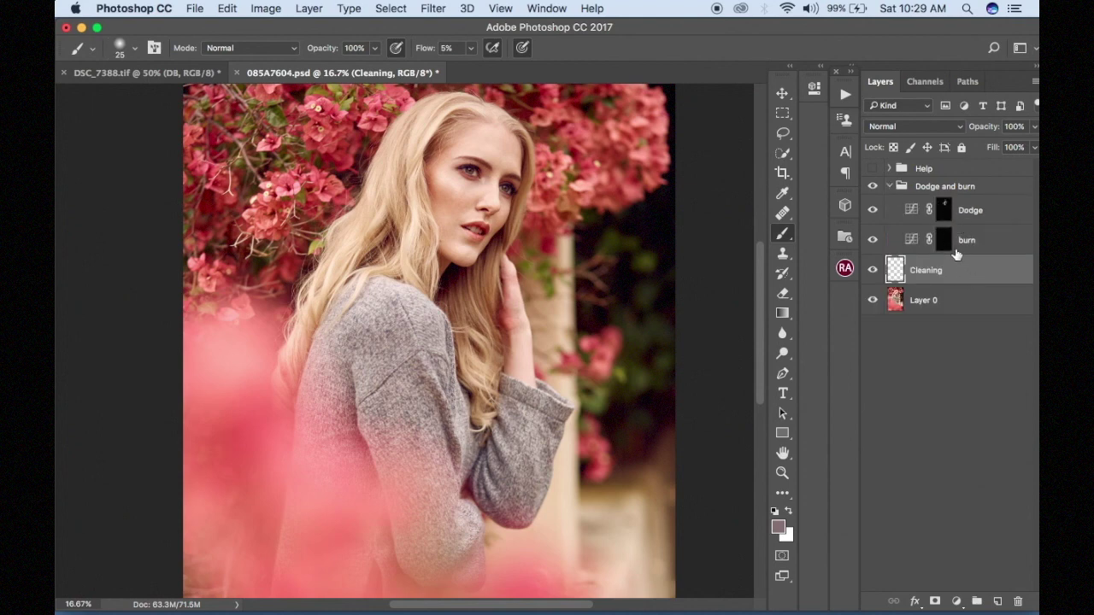
Step: Compare the full image before and after by switching the Dodge and burn group's visibility repeatedly
click(872, 211)
key(super+minus)
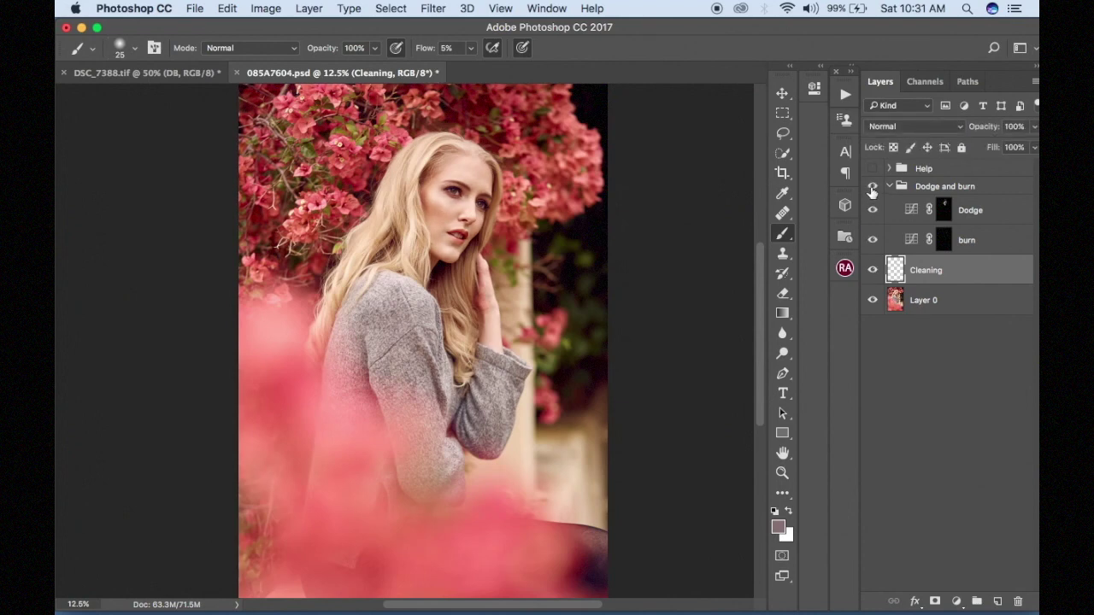
click(872, 187)
click(872, 187)
click(872, 187)
click(872, 187)
click(872, 187)
click(872, 188)
click(872, 187)
click(872, 187)
click(872, 187)
Step: Check the Dodge and burn group's effect on the face at 33.33% zoom by hiding and showing it repeatedly
key(super+equal)
key(super+equal)
key(super+equal)
scroll(629, 242, up, 3)
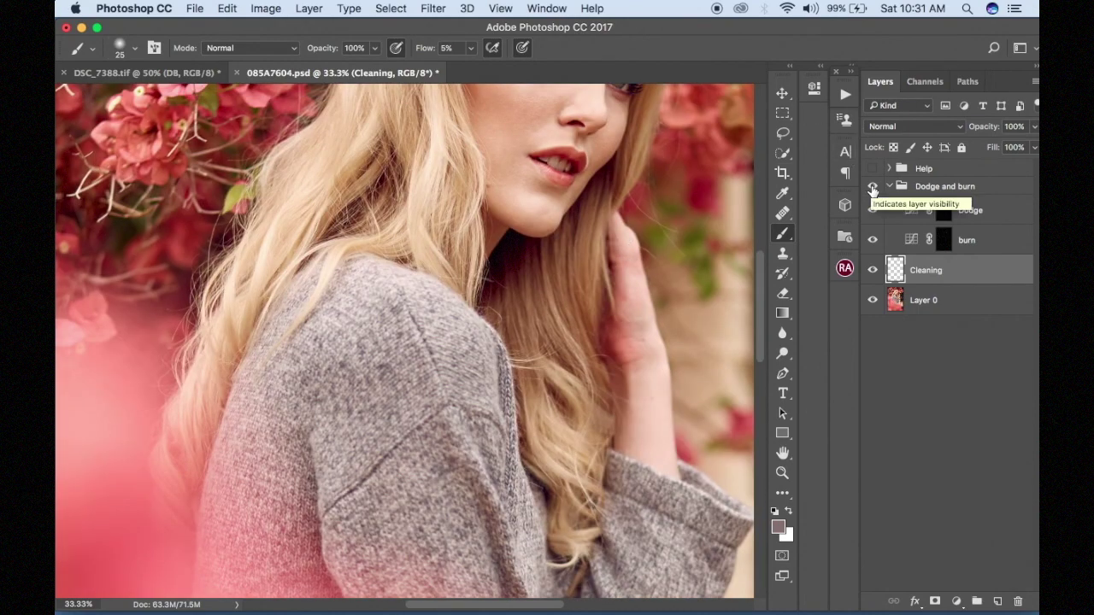
scroll(680, 249, up, 3)
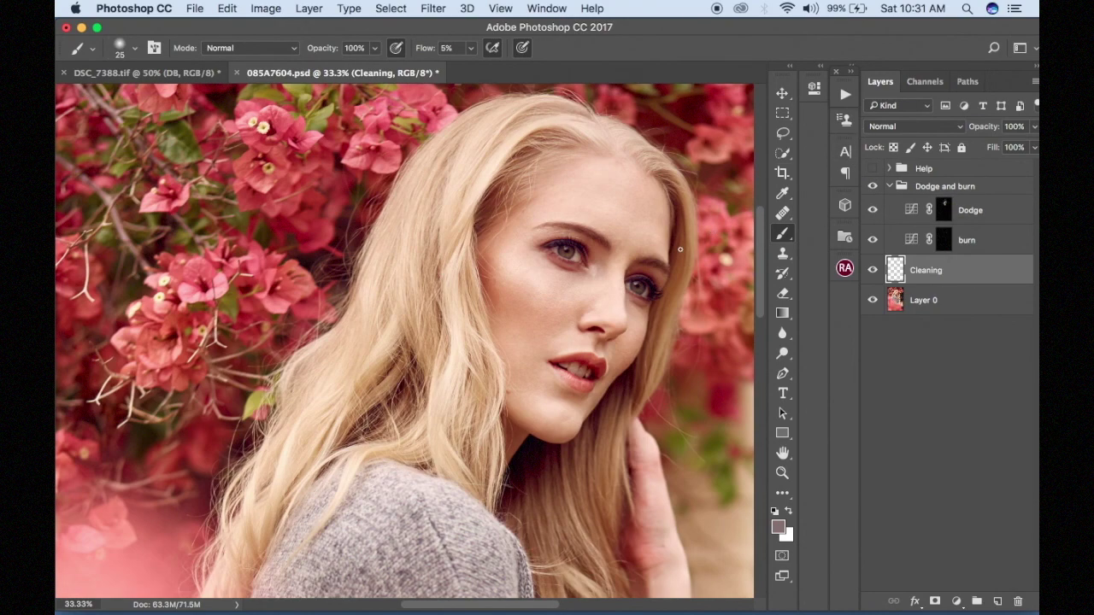
click(872, 186)
click(873, 186)
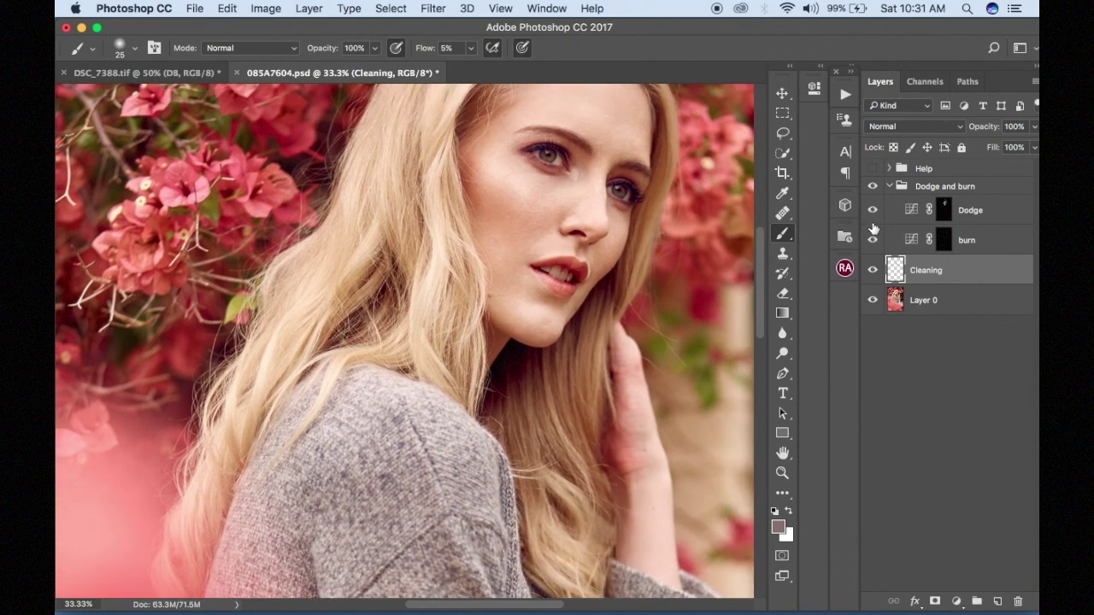
click(872, 187)
click(872, 187)
click(871, 187)
click(872, 187)
click(872, 187)
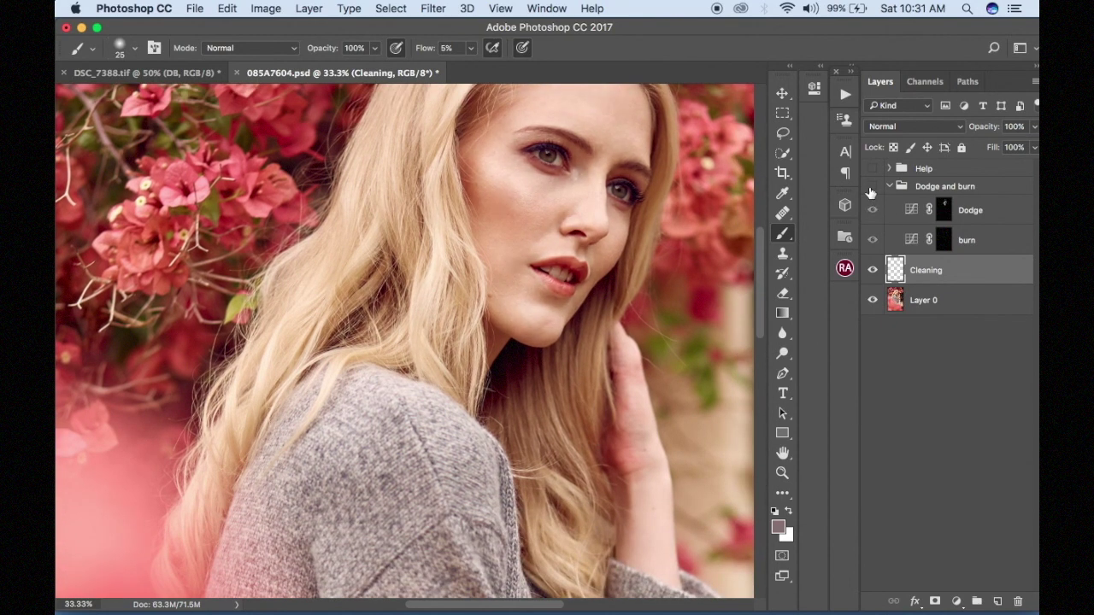
click(871, 188)
click(872, 187)
click(872, 187)
click(872, 187)
click(872, 188)
click(872, 187)
click(872, 187)
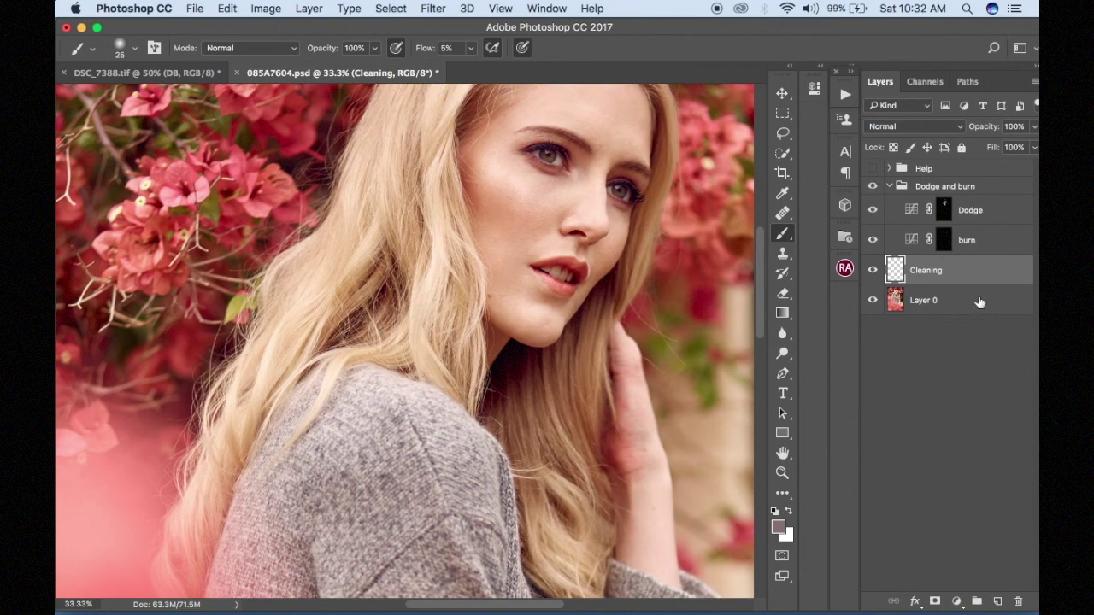